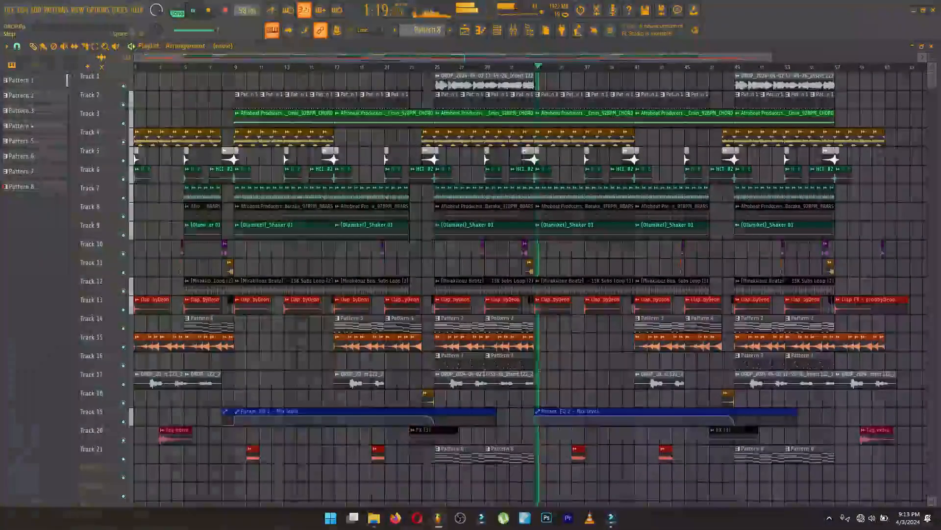
Select the arrangement's intro from bar 1 to bar 9 in the playlist and play it back
{"action": "key", "text": "space"}
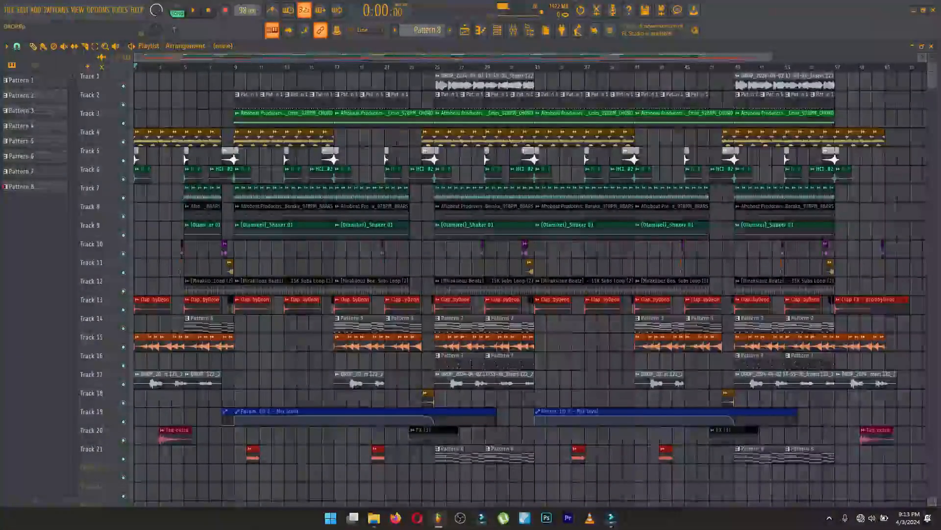
{"action": "scroll", "coordinate": [529, 285], "scroll_direction": "up", "scroll_amount": 1}
{"action": "scroll", "coordinate": [529, 284], "scroll_direction": "up", "scroll_amount": 3}
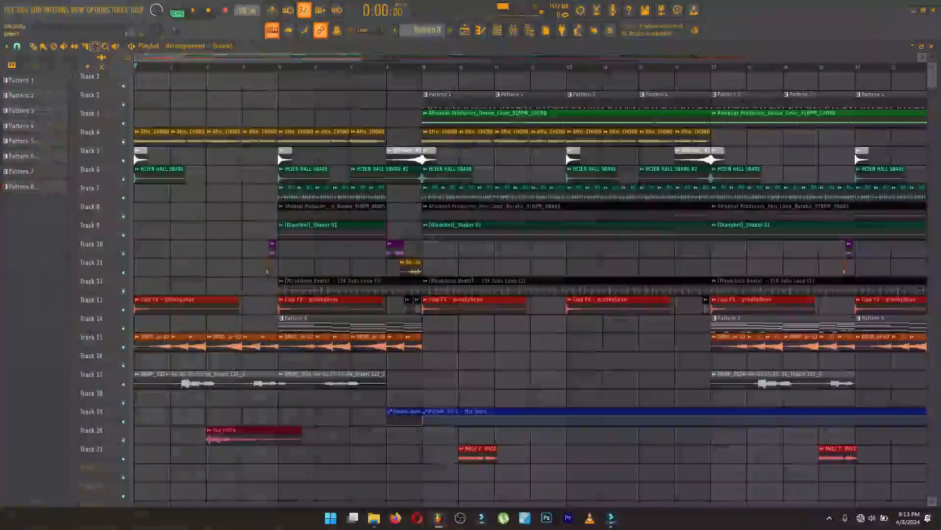
{"action": "left_click_drag", "start_coordinate": [136, 67], "coordinate": [423, 67]}
{"action": "key", "text": "space"}
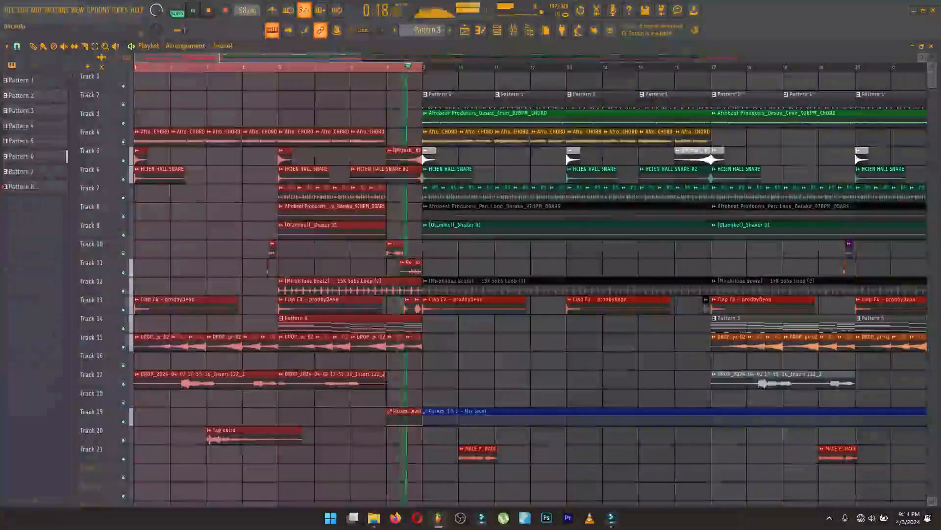
{"action": "key", "text": "space"}
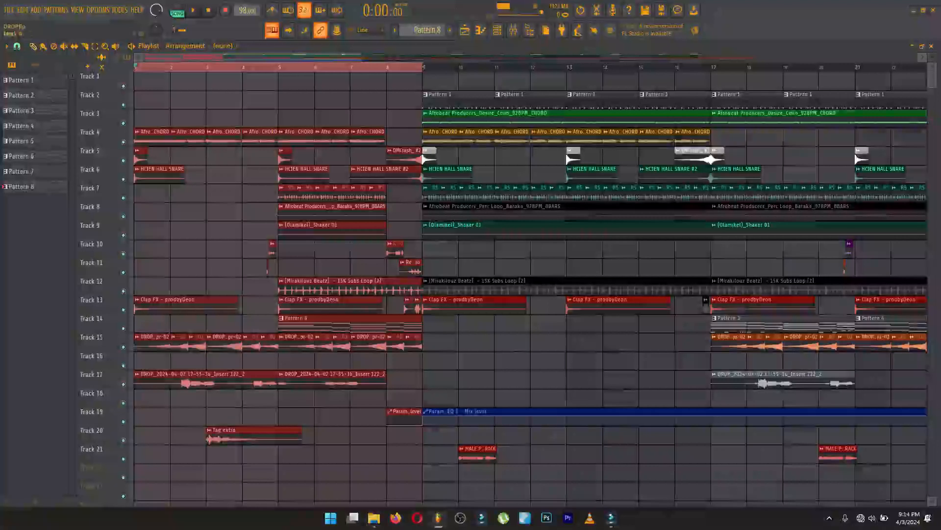
Solo Track 4 and play its chord clips within the selected intro
{"action": "right_click", "coordinate": [123, 142]}
{"action": "key", "text": "space"}
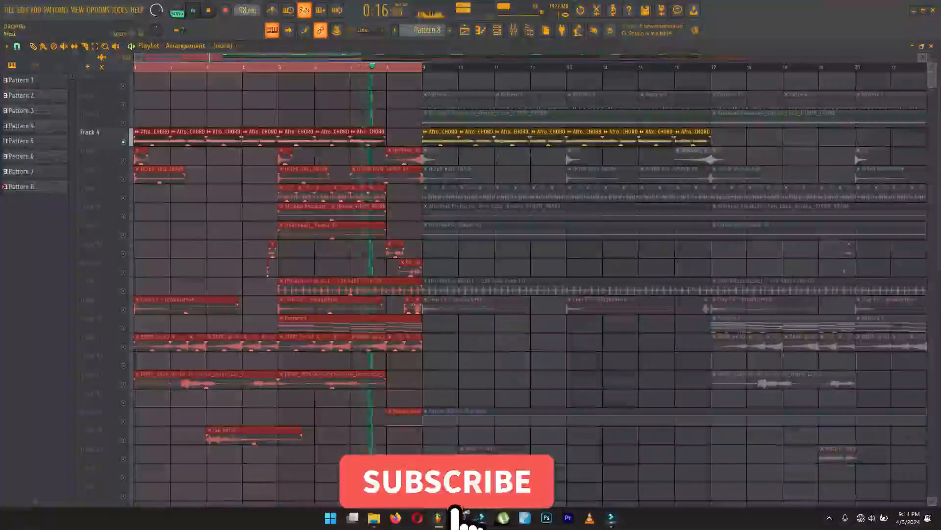
{"action": "key", "text": "space"}
Inspect the Track 4 chord sample's mixer insert effects, including the stereo shaper, the ZENOLOGY chorus and ValhallaVintageVerb
{"action": "double_click", "coordinate": [368, 137]}
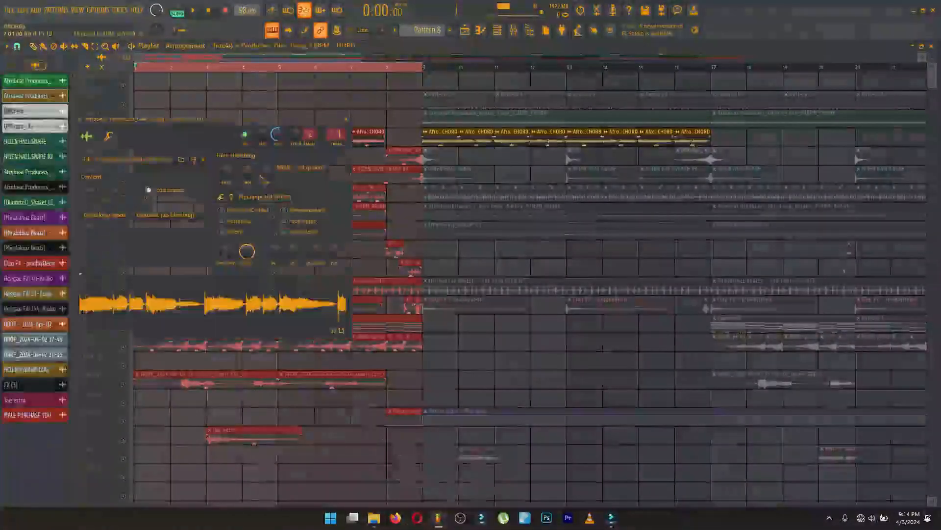
{"action": "key", "text": "F9"}
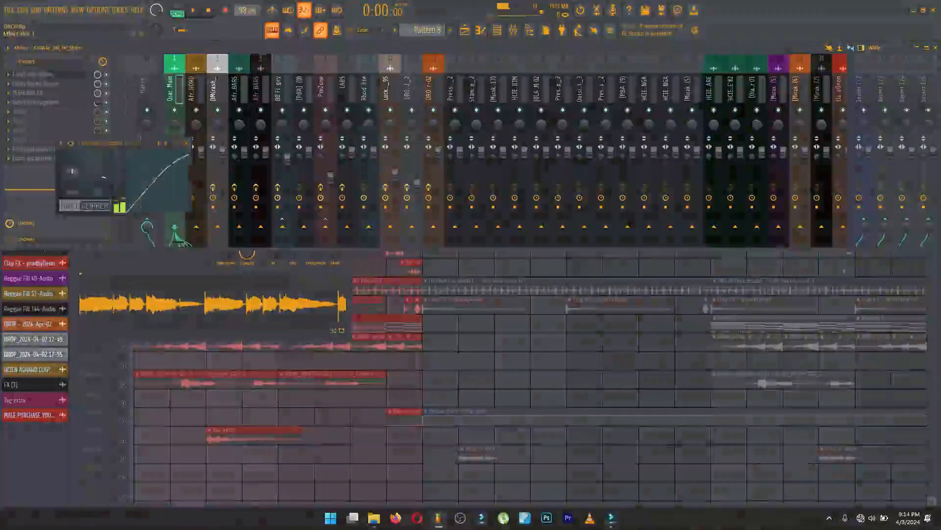
{"action": "left_click", "coordinate": [34, 74]}
{"action": "left_click", "coordinate": [36, 84]}
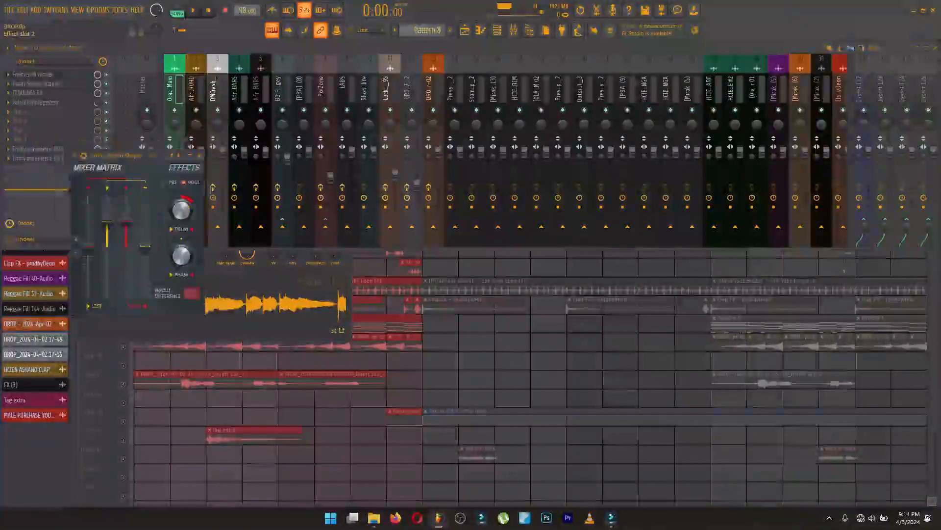
{"action": "left_click", "coordinate": [36, 83]}
{"action": "left_click", "coordinate": [28, 92]}
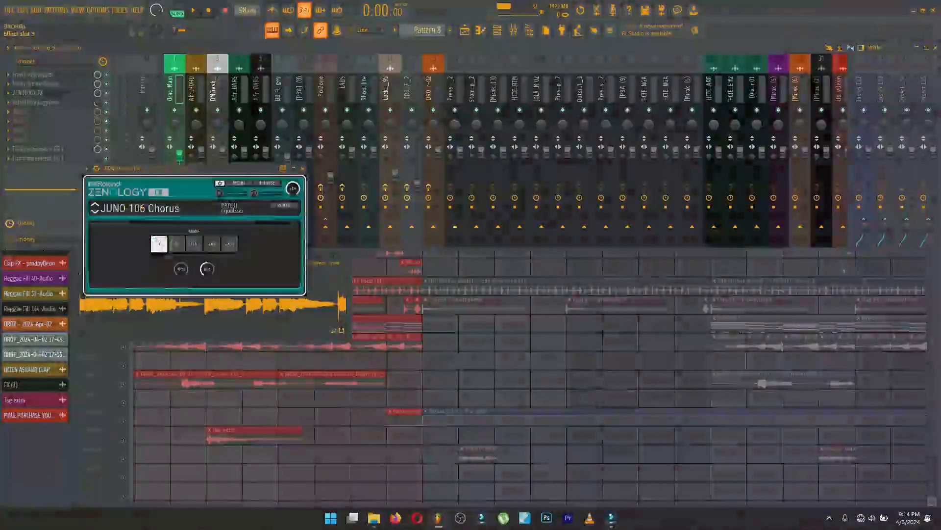
{"action": "left_click", "coordinate": [28, 92]}
{"action": "left_click", "coordinate": [35, 102]}
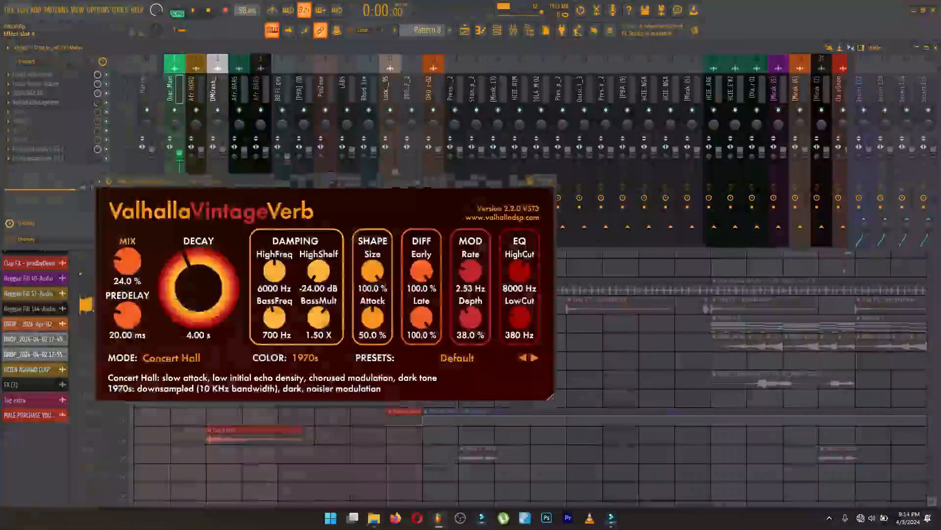
{"action": "left_click", "coordinate": [36, 102]}
Inspect the curves of both Fruity Parametric EQ 2 effects on the chord sample's mixer insert
{"action": "left_click", "coordinate": [39, 149]}
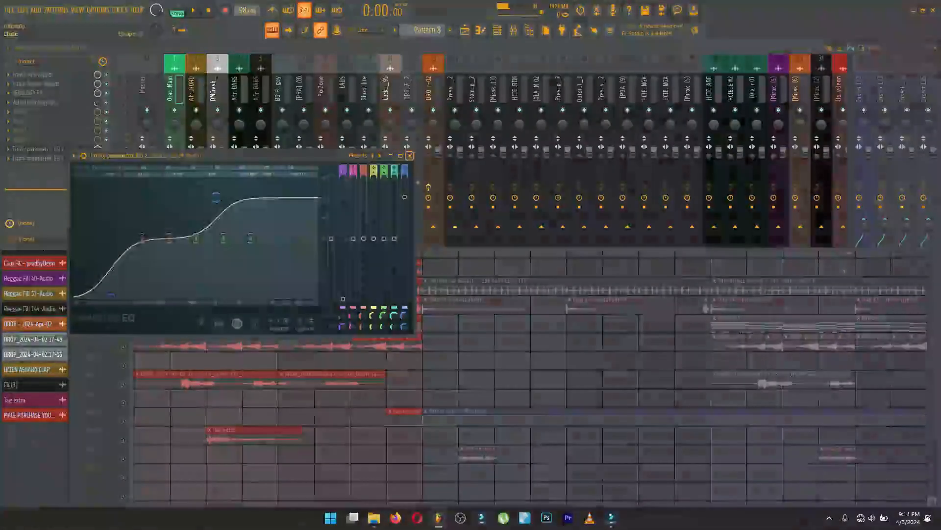
{"action": "left_click", "coordinate": [410, 155]}
{"action": "left_click", "coordinate": [37, 158]}
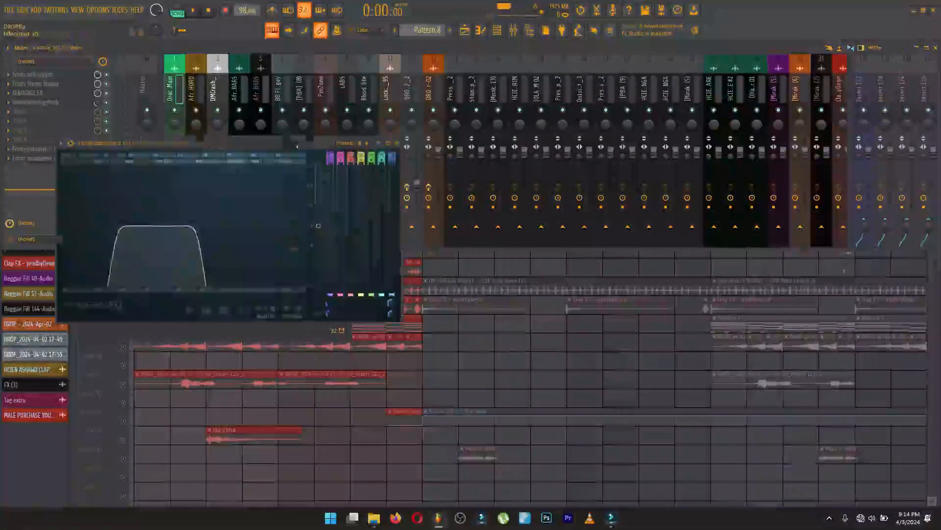
{"action": "left_click", "coordinate": [38, 158]}
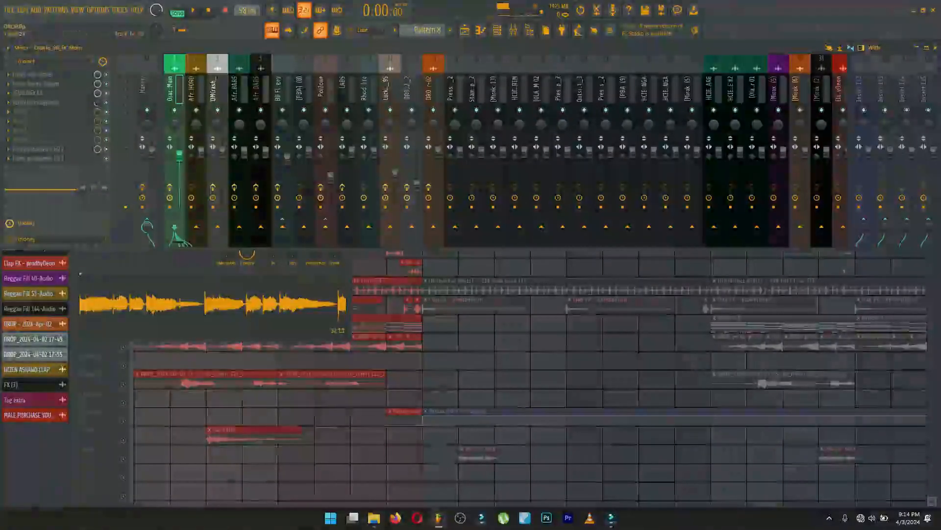
Play the selected intro with percussion Tracks 7, 8, 9 and 12 soloed, followed by Track 14 alone
{"action": "left_click", "coordinate": [706, 362]}
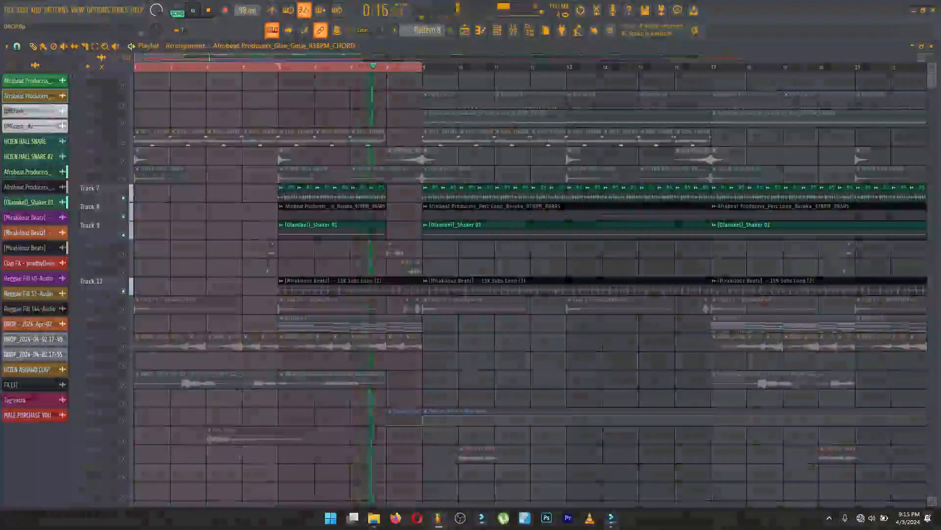
{"action": "key", "text": "space"}
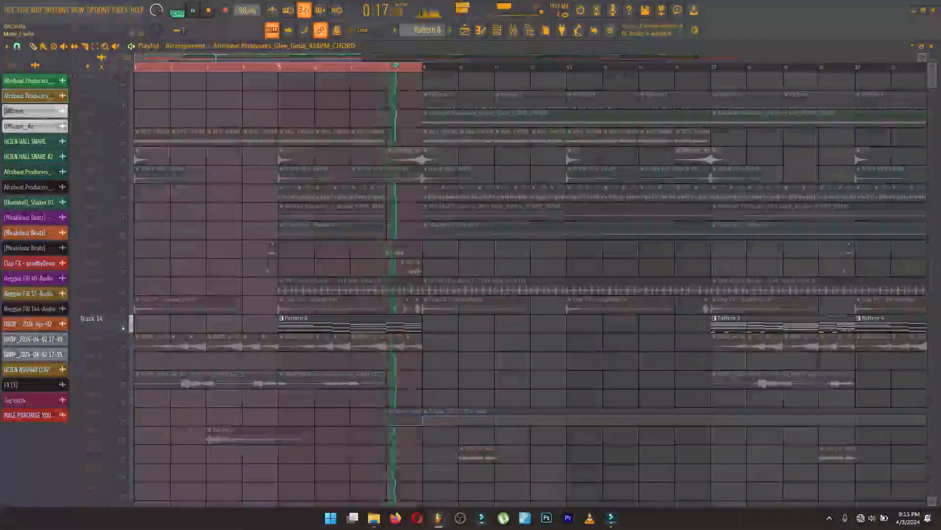
{"action": "key", "text": "space"}
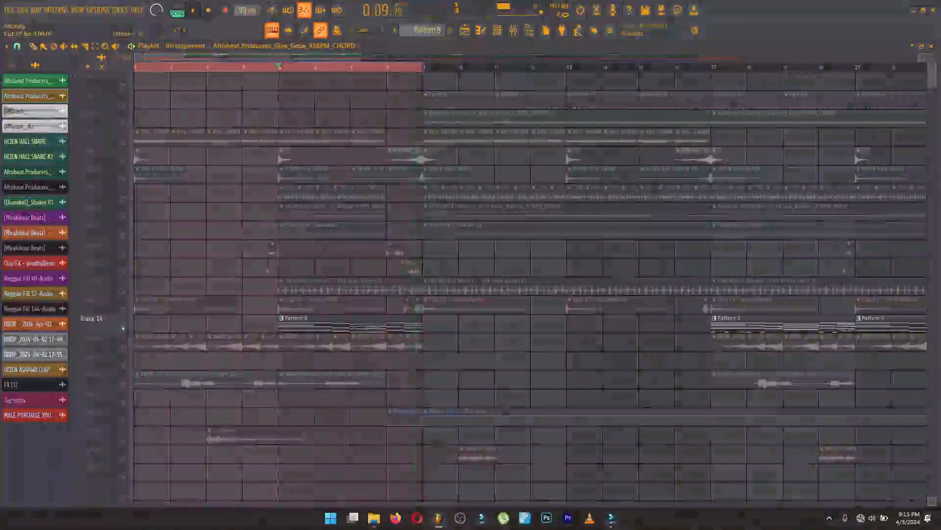
Examine the LABS chord notes of Pattern 6 in the piano roll
{"action": "left_click", "coordinate": [296, 324]}
{"action": "left_click", "coordinate": [496, 30]}
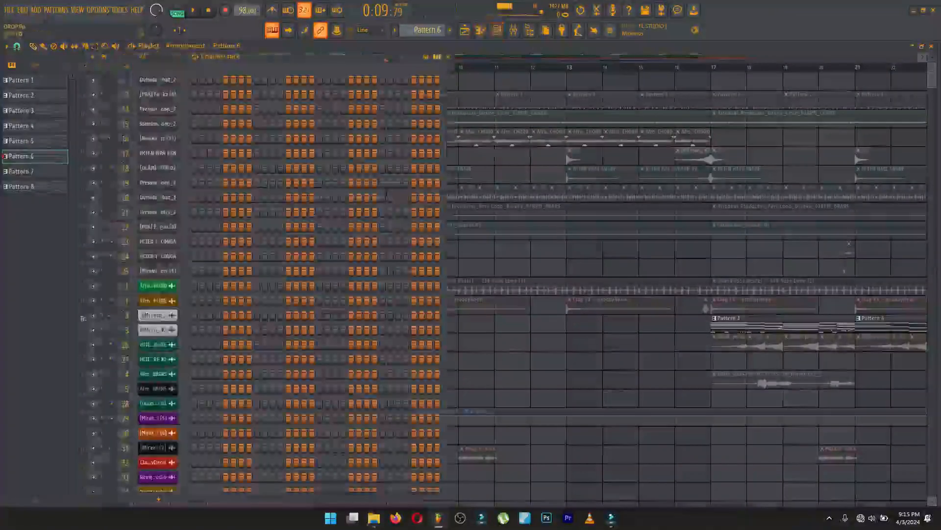
{"action": "scroll", "coordinate": [148, 57], "scroll_direction": "down", "scroll_amount": 1}
{"action": "left_click", "coordinate": [211, 94]}
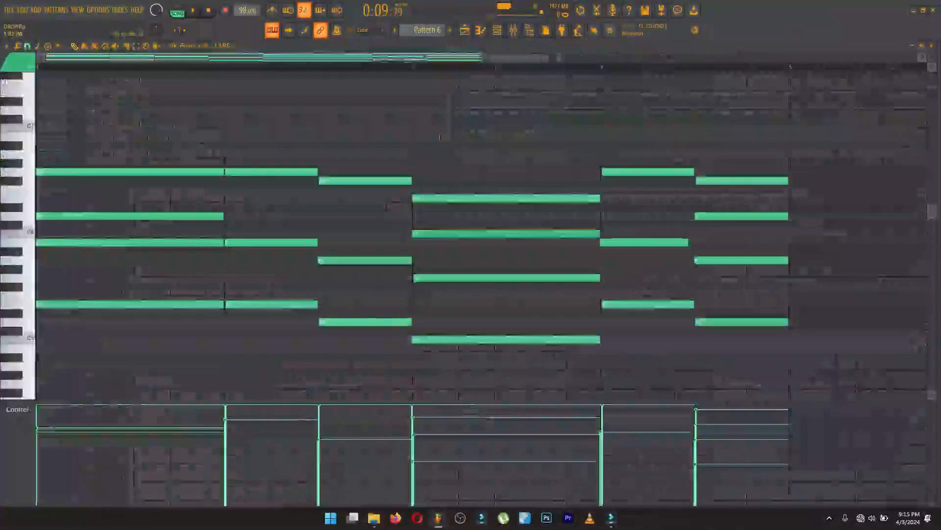
{"action": "scroll", "coordinate": [198, 107], "scroll_direction": "down", "scroll_amount": 1}
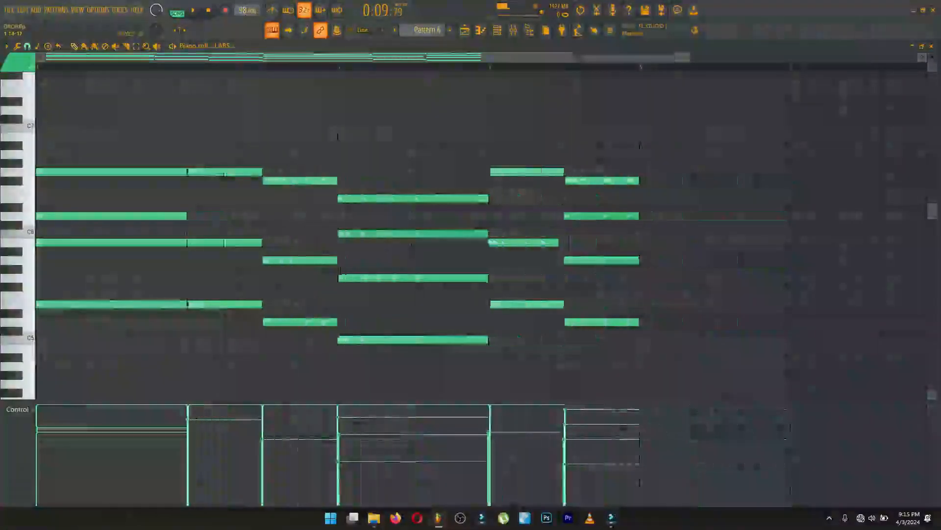
{"action": "scroll", "coordinate": [338, 138], "scroll_direction": "down", "scroll_amount": 3}
{"action": "scroll", "coordinate": [338, 137], "scroll_direction": "up", "scroll_amount": 2}
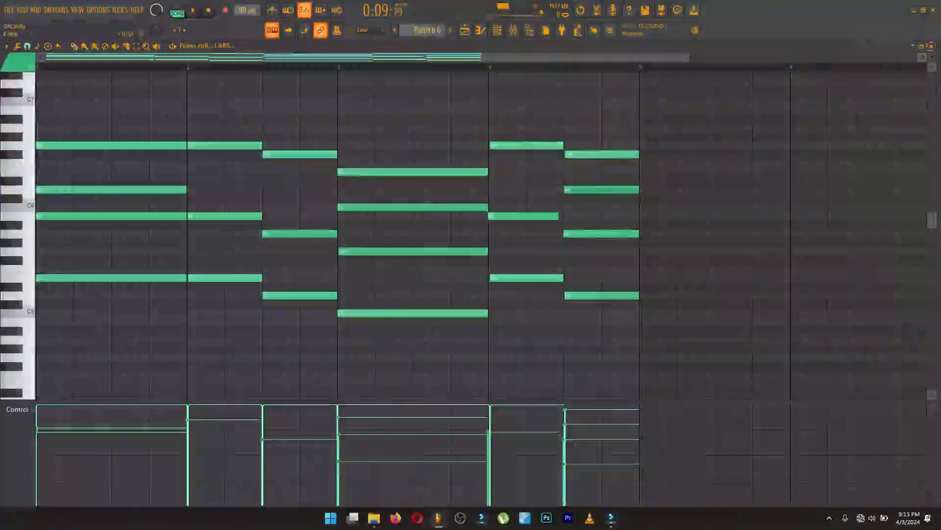
{"action": "left_click", "coordinate": [931, 46]}
Check the LABS instrument's preset and the Fruity Chorus, ValhallaVintageVerb and ValhallaSupermassive settings on its mixer insert
{"action": "left_click", "coordinate": [158, 94]}
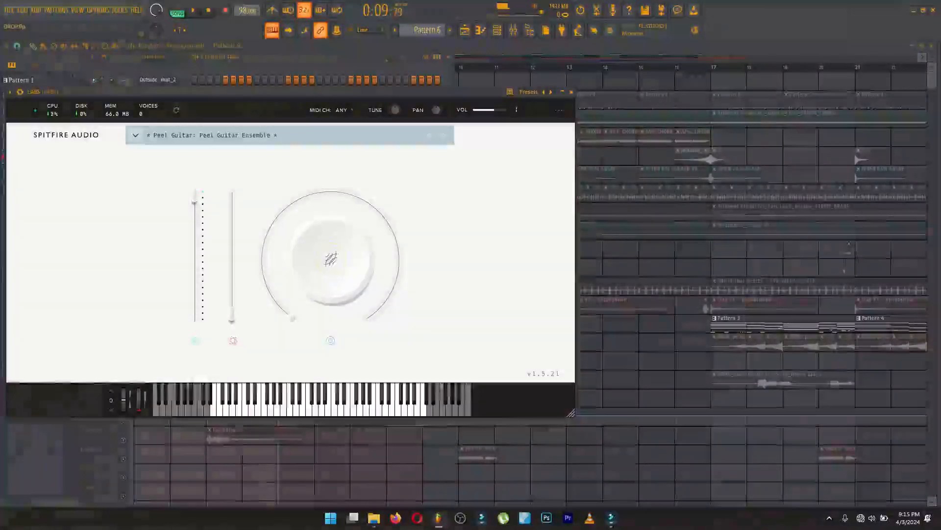
{"action": "left_click", "coordinate": [572, 92]}
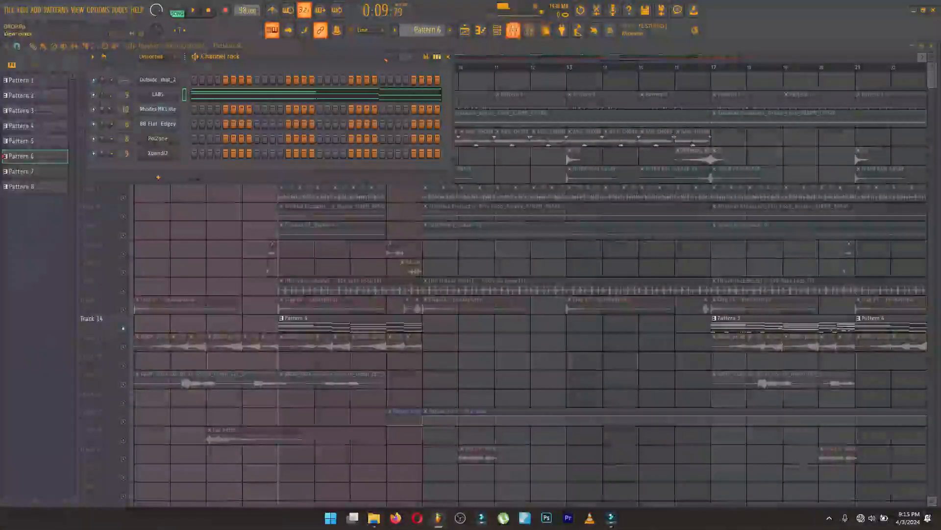
{"action": "key", "text": "F9"}
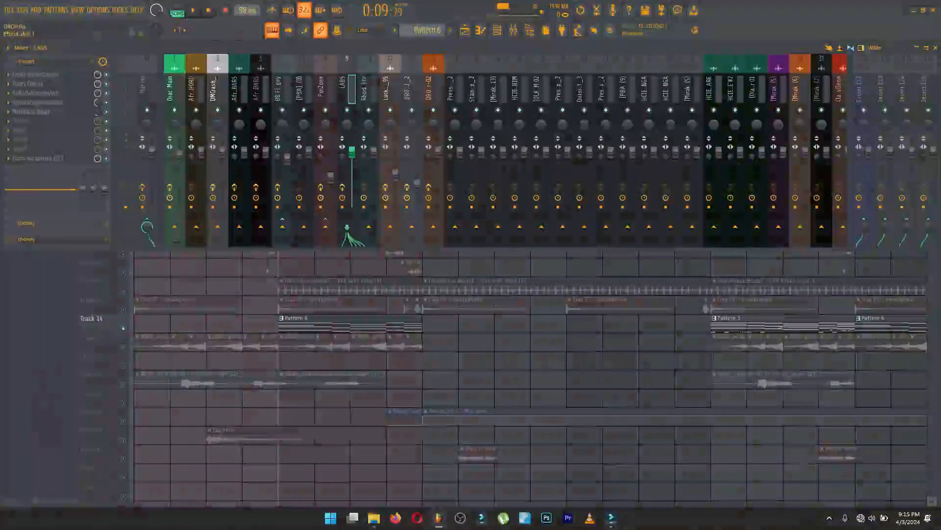
{"action": "left_click", "coordinate": [36, 74]}
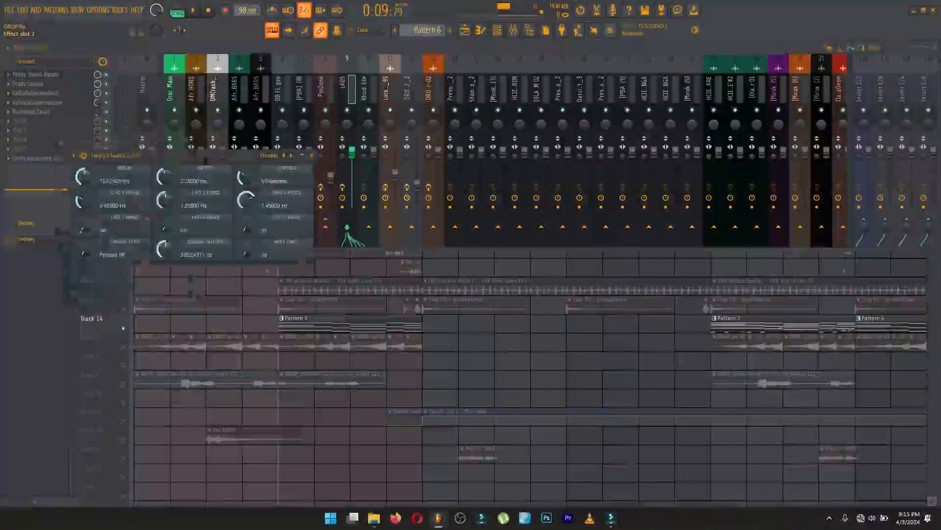
{"action": "left_click", "coordinate": [36, 93]}
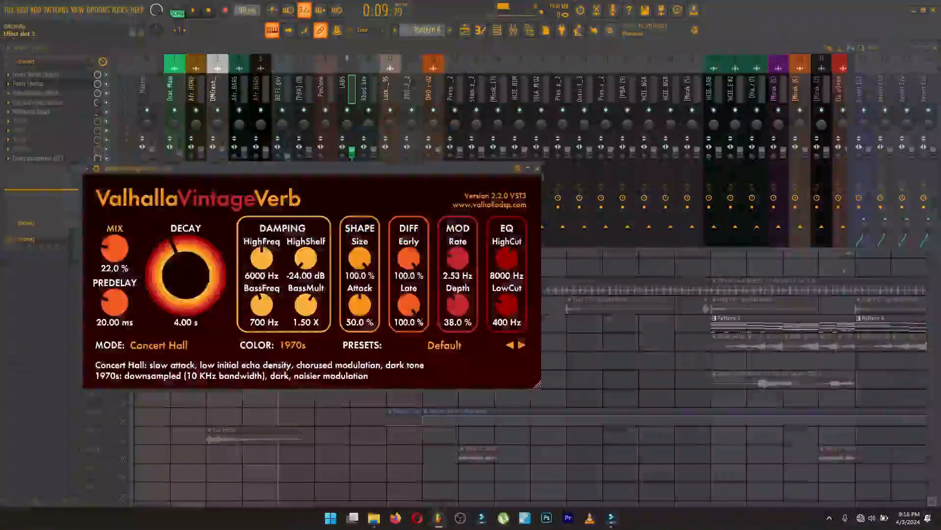
{"action": "left_click", "coordinate": [36, 102]}
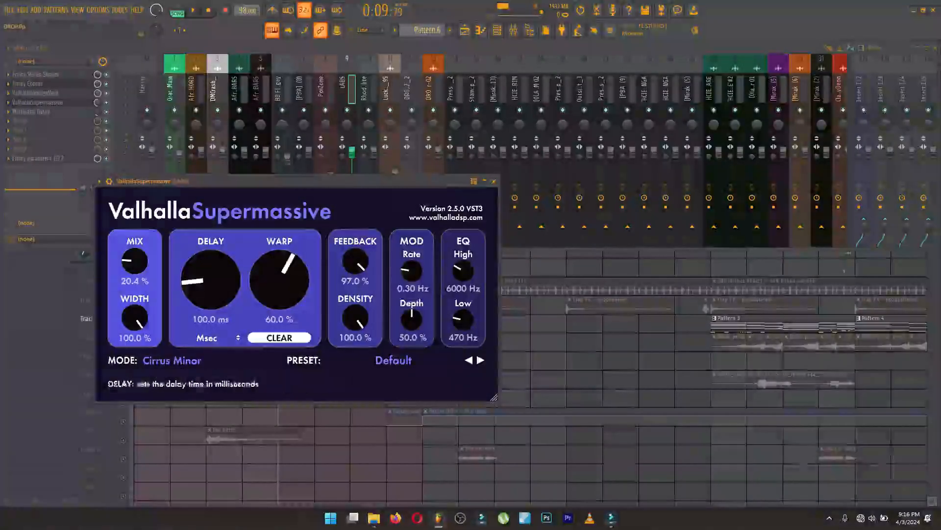
{"action": "key", "text": "Escape"}
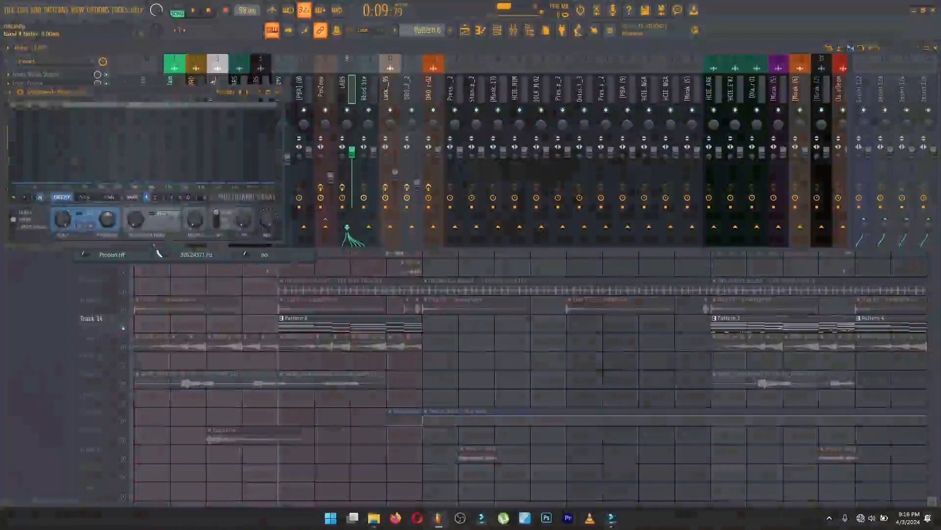
Inspect the Multiband Delay and Fruity Parametric EQ 2 on the LABS insert and close the mixer
{"action": "key", "text": "Escape"}
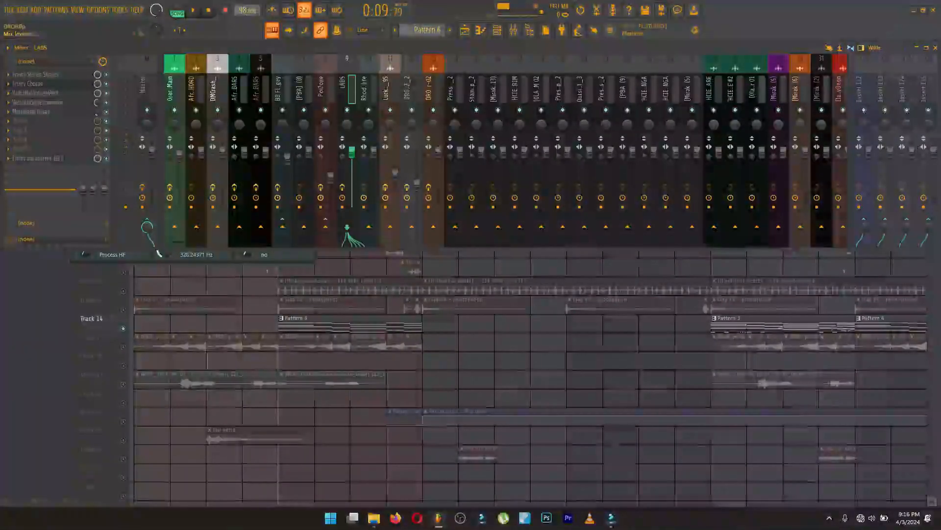
{"action": "left_click", "coordinate": [39, 159]}
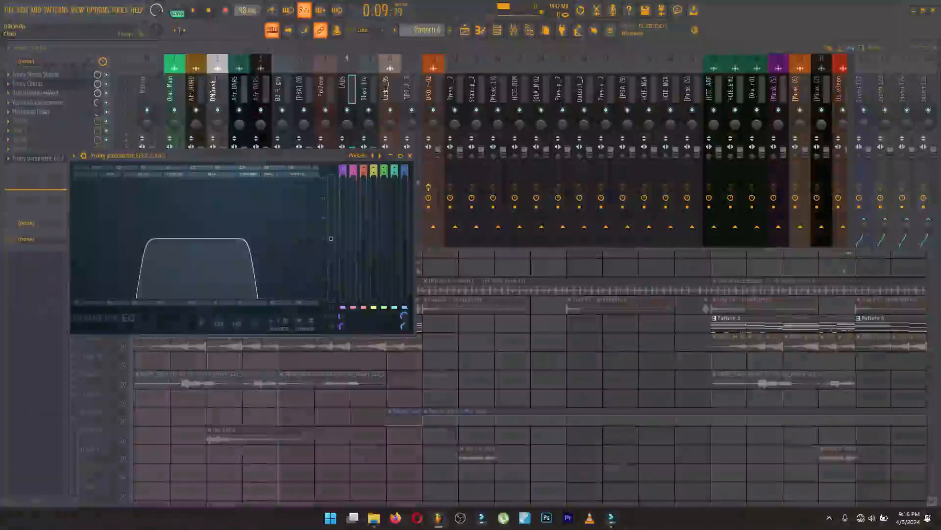
{"action": "left_click", "coordinate": [409, 155]}
{"action": "key", "text": "F9"}
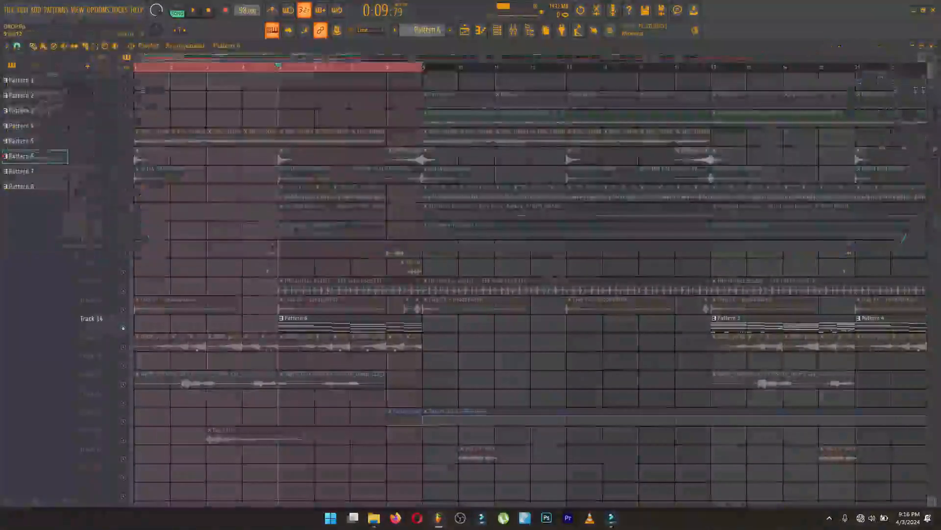
Play the selected intro with Track 15 and Track 14 soloed in turn, followed by both tracks together
{"action": "right_click", "coordinate": [123, 347]}
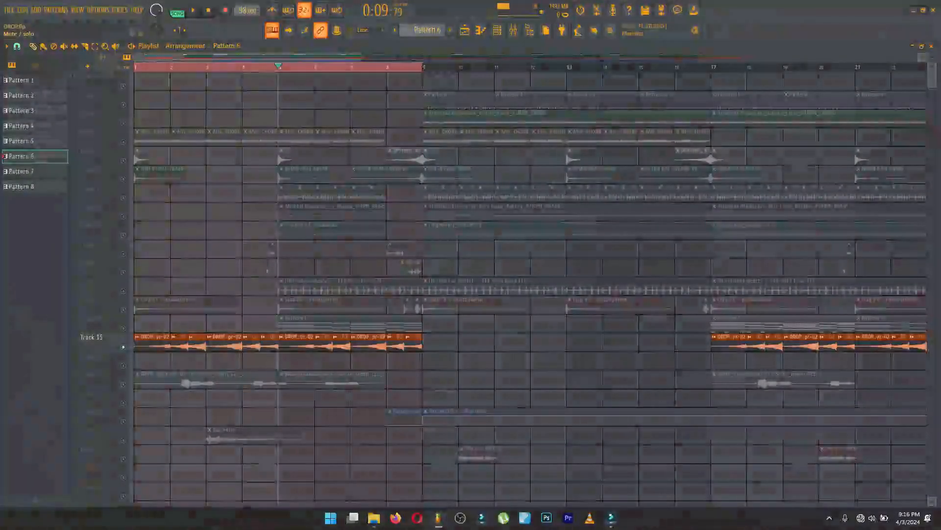
{"action": "key", "text": "space"}
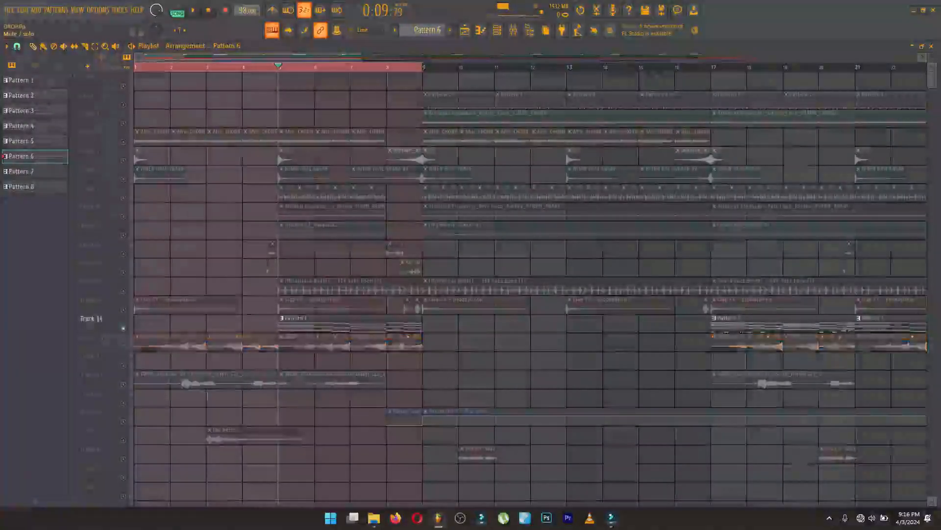
{"action": "key", "text": "space"}
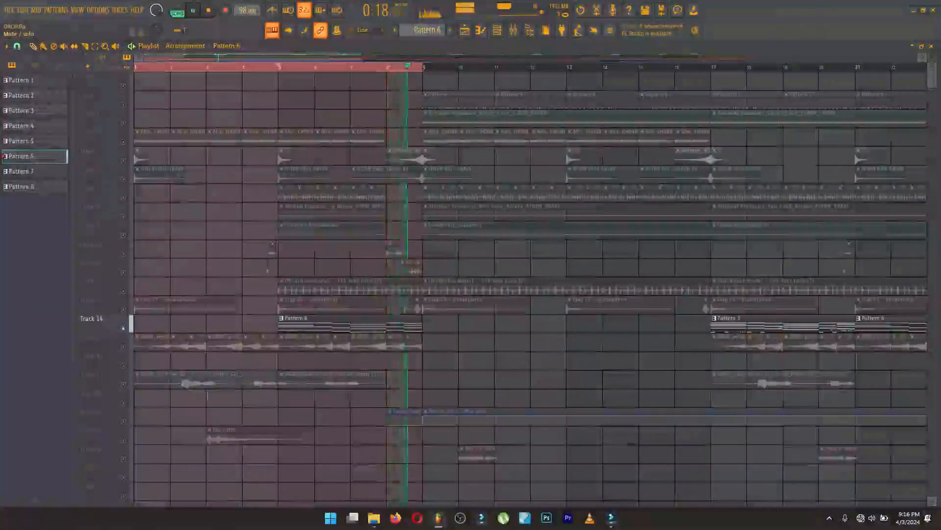
{"action": "key", "text": "space"}
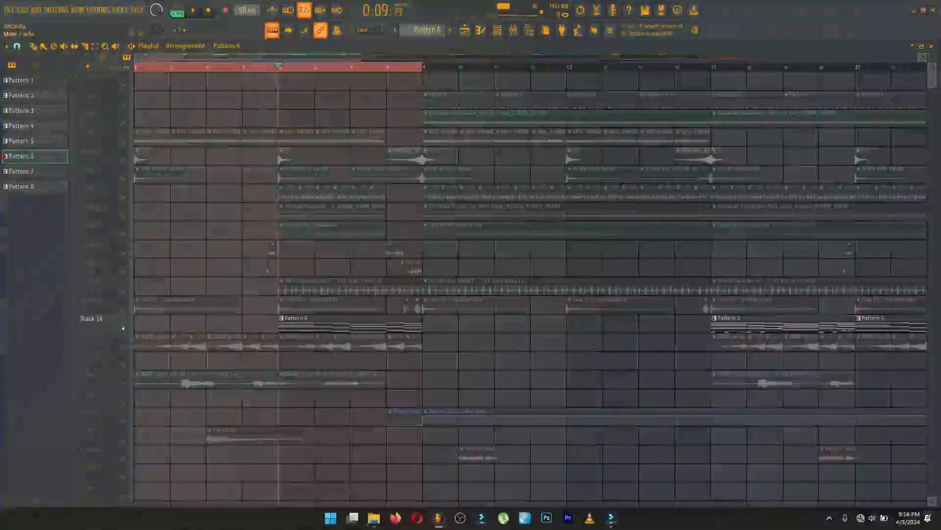
{"action": "left_click", "coordinate": [123, 346]}
{"action": "key", "text": "space"}
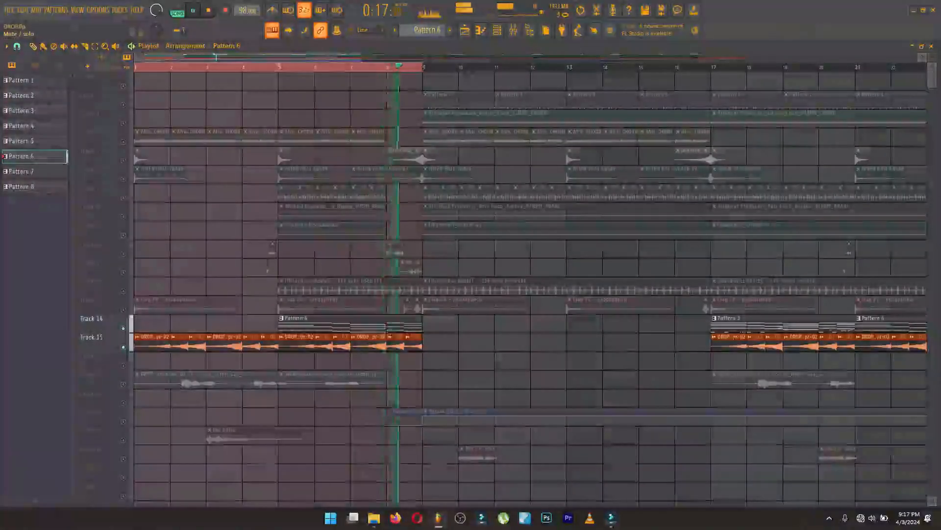
Stop playback and unmute Track 4 and Tracks 6 to 12 alongside Tracks 14 and 15
{"action": "key", "text": "space"}
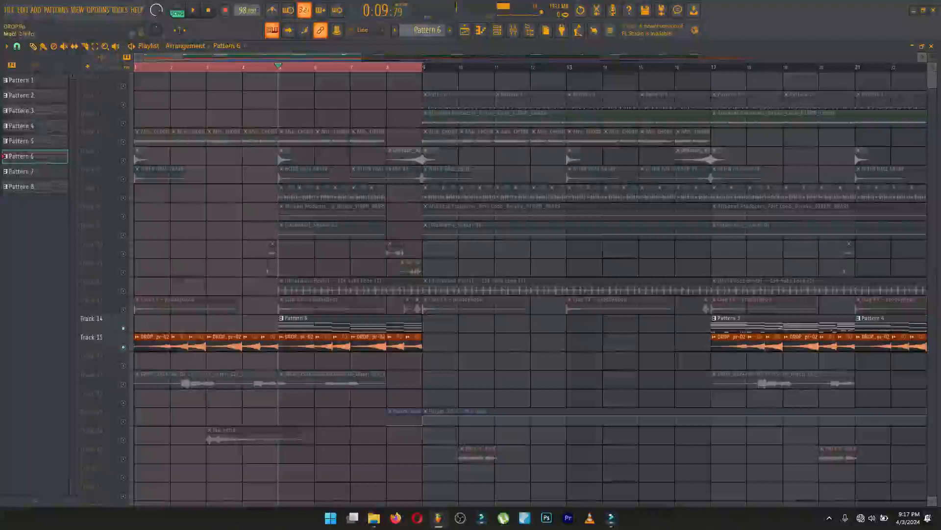
{"action": "left_click", "coordinate": [123, 291]}
{"action": "left_click", "coordinate": [123, 272]}
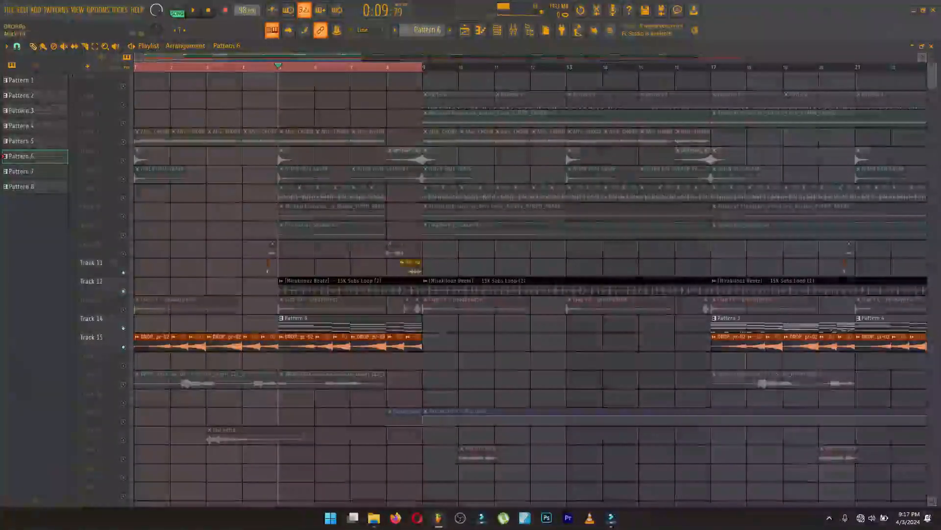
{"action": "left_click", "coordinate": [123, 253]}
{"action": "left_click", "coordinate": [123, 235]}
{"action": "left_click", "coordinate": [123, 216]}
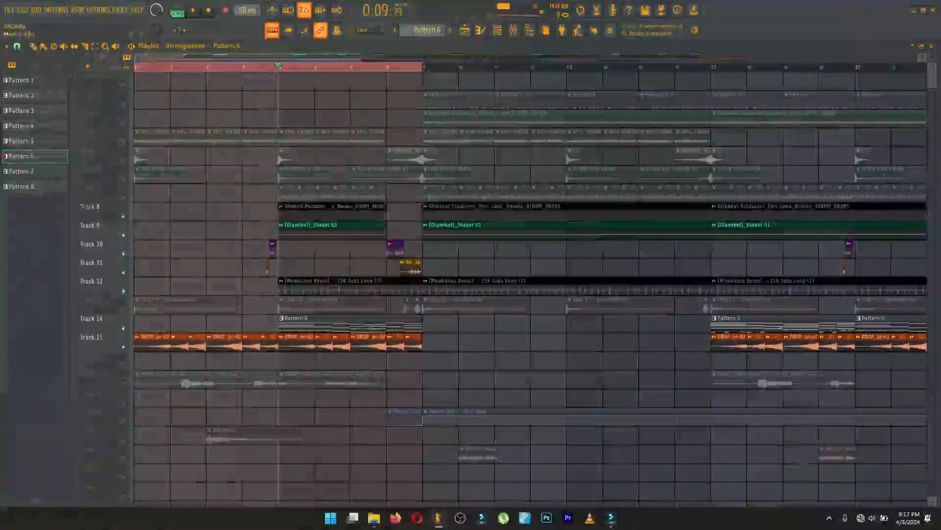
{"action": "left_click", "coordinate": [123, 197]}
{"action": "left_click", "coordinate": [123, 179]}
{"action": "left_click", "coordinate": [123, 142]}
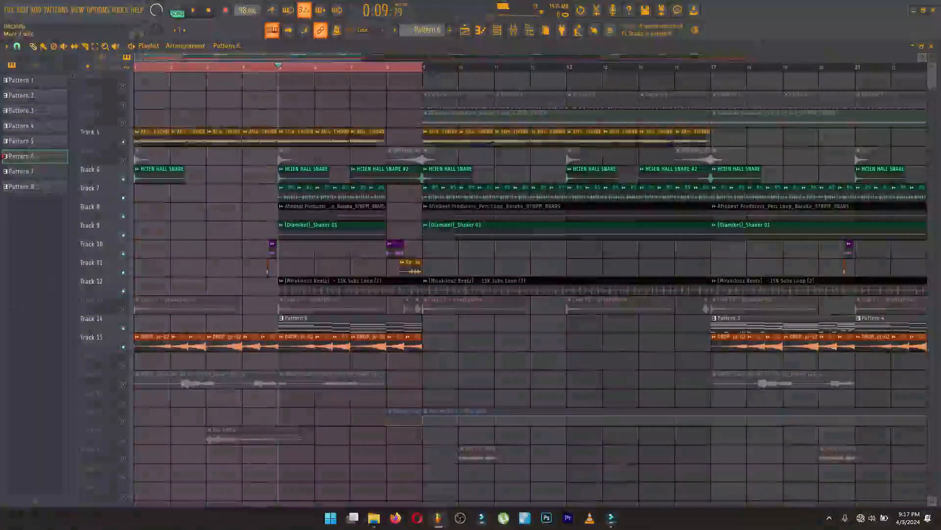
Play the second half of the intro with the unmuted tracks and bring in Track 13 during playback
{"action": "key", "text": "space"}
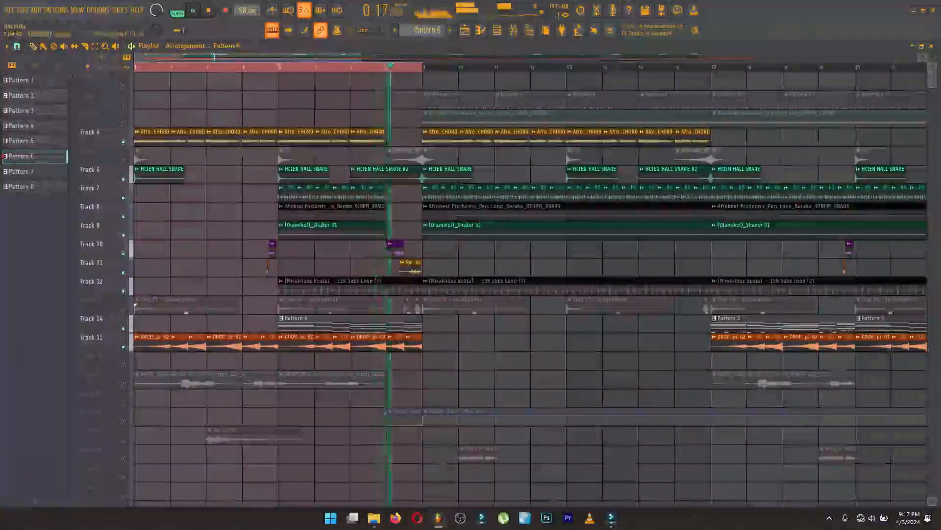
{"action": "left_click", "coordinate": [124, 310]}
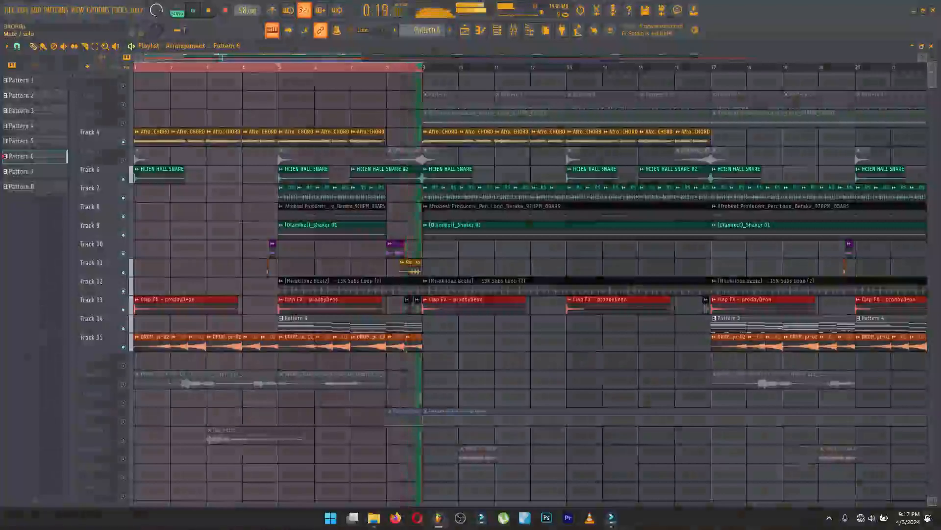
{"action": "key", "text": "space"}
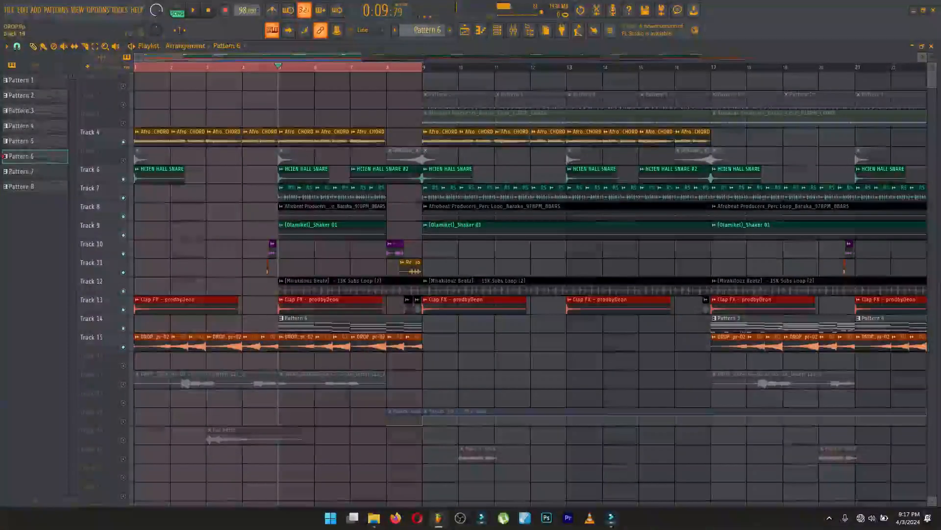
Solo Track 17 and play its vocal recording from the start of the intro
{"action": "right_click", "coordinate": [123, 384]}
{"action": "left_click", "coordinate": [179, 67]}
{"action": "key", "text": "space"}
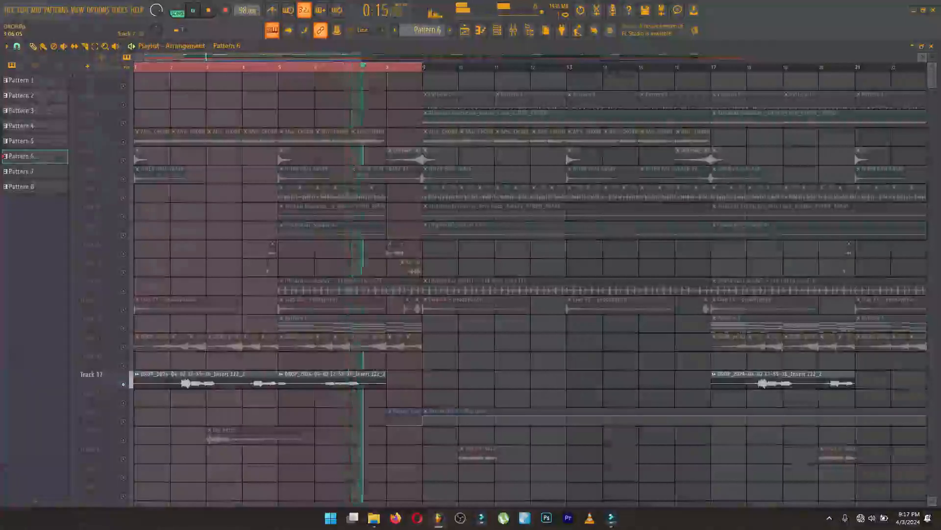
{"action": "key", "text": "space"}
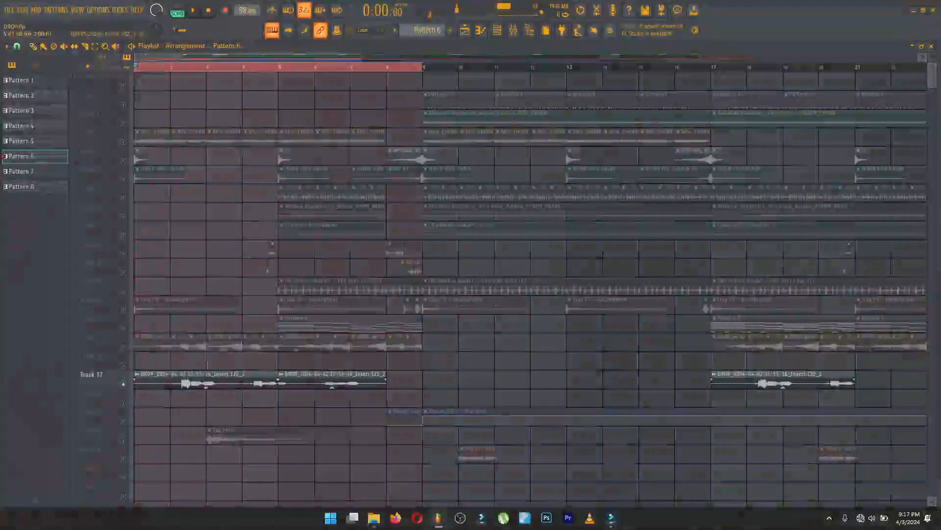
Open the Track 17 clip's sample settings and inspect the Fruity Limiter and ZENOLOGY FX on its mixer insert
{"action": "double_click", "coordinate": [329, 379]}
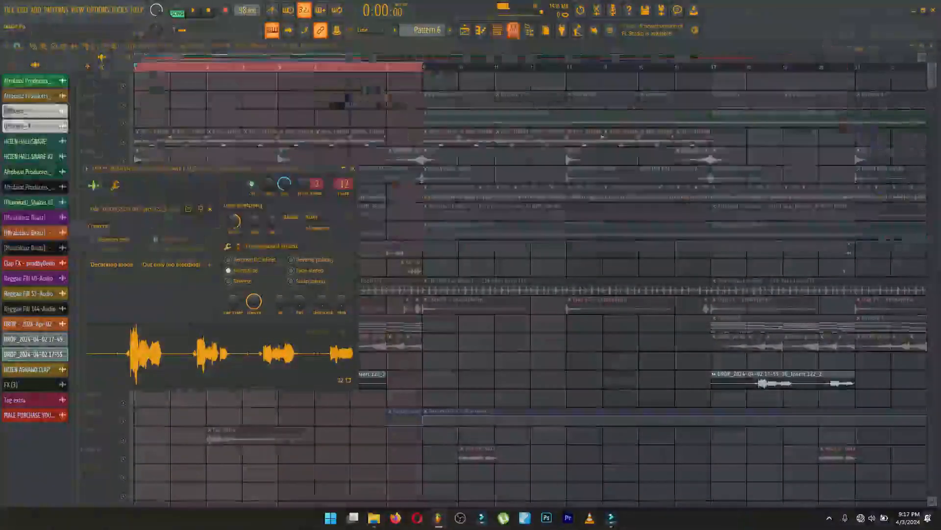
{"action": "key", "text": "F9"}
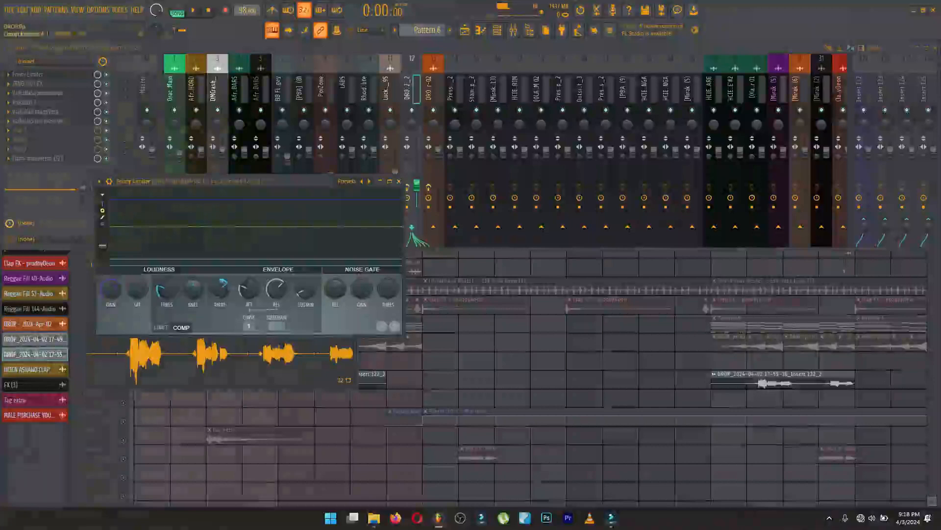
{"action": "left_click", "coordinate": [35, 84]}
{"action": "left_click", "coordinate": [35, 83]}
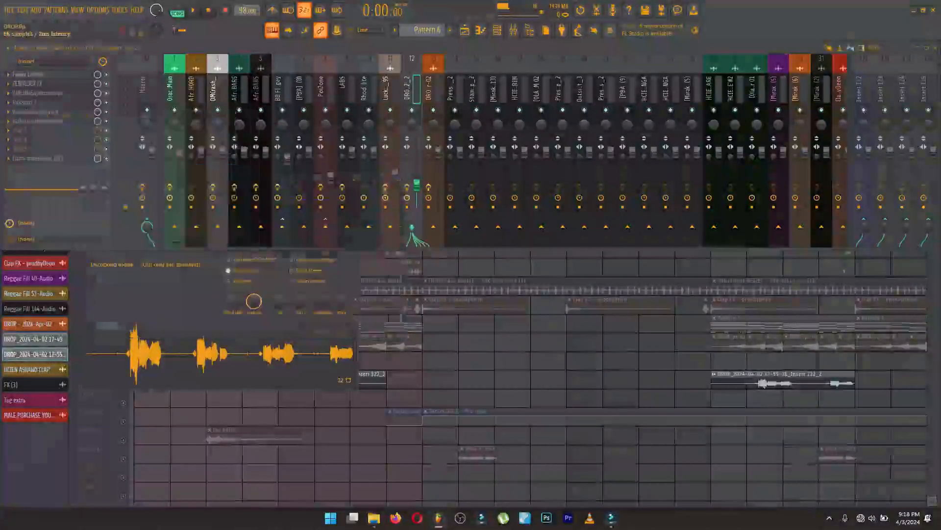
{"action": "left_click", "coordinate": [36, 84]}
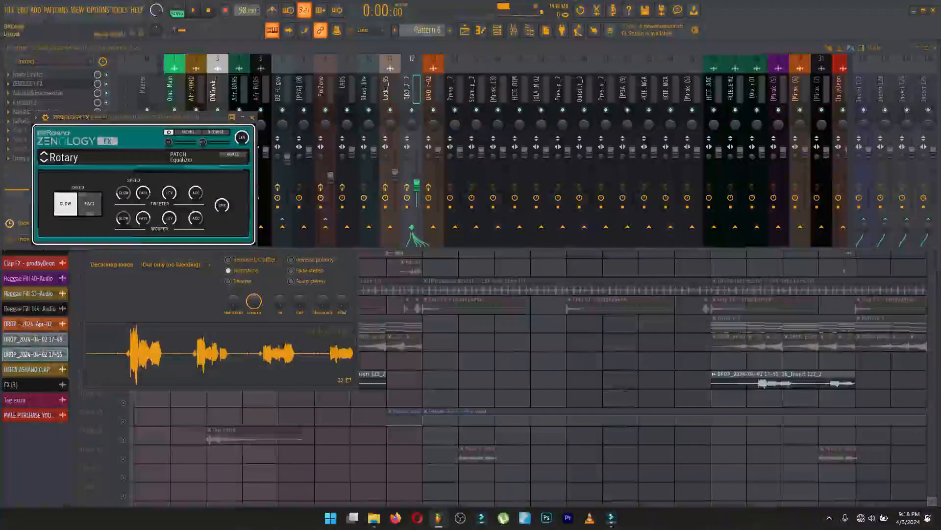
{"action": "left_click", "coordinate": [252, 117]}
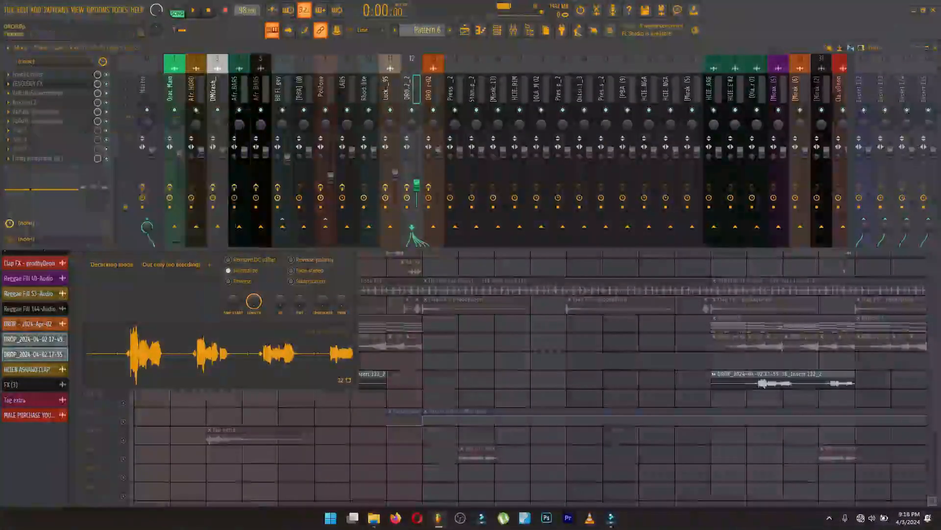
Check the first ValhallaSupermassive and the Kickstart 2 settings on the vocal recording's mixer insert
{"action": "left_click", "coordinate": [37, 93]}
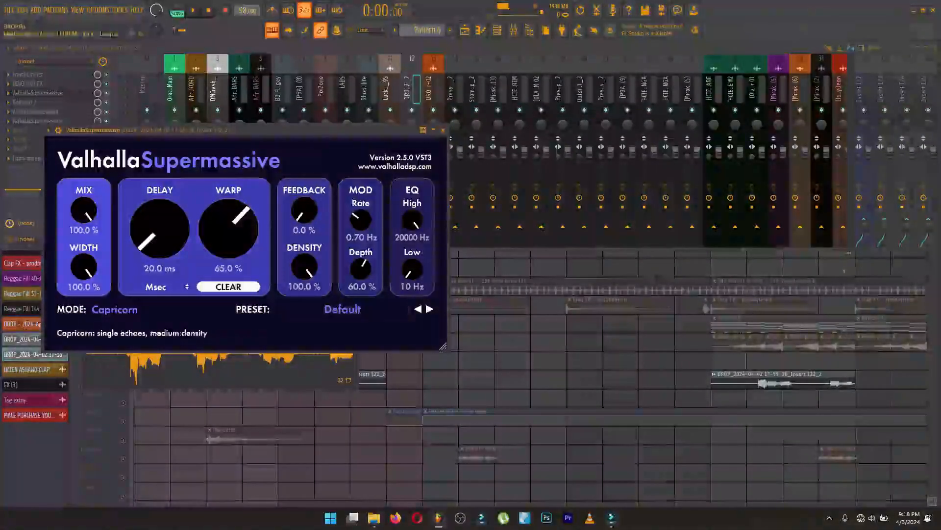
{"action": "left_click", "coordinate": [443, 130]}
{"action": "left_click", "coordinate": [24, 102]}
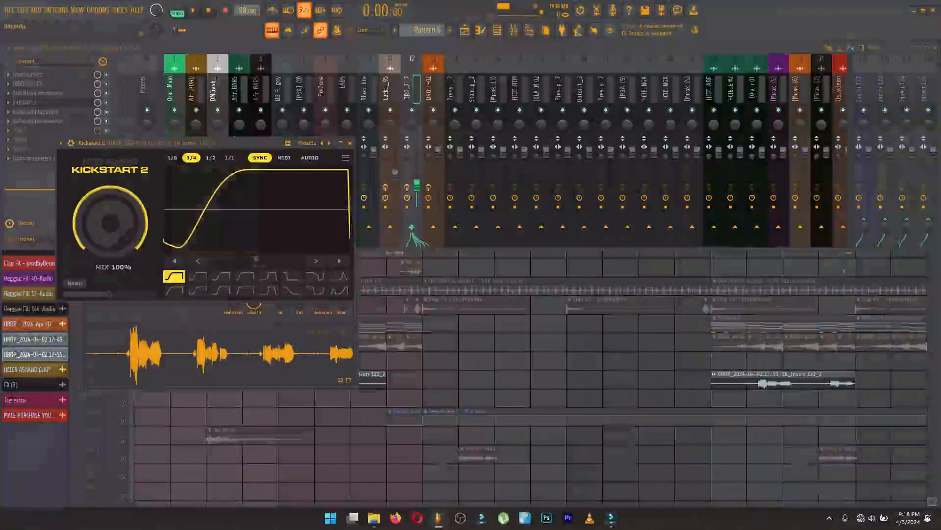
{"action": "left_click", "coordinate": [350, 143]}
Inspect the insert's ValhallaVintageVerb, second ValhallaSupermassive and Fruity Parametric EQ 2, and return to the playlist
{"action": "left_click", "coordinate": [35, 112]}
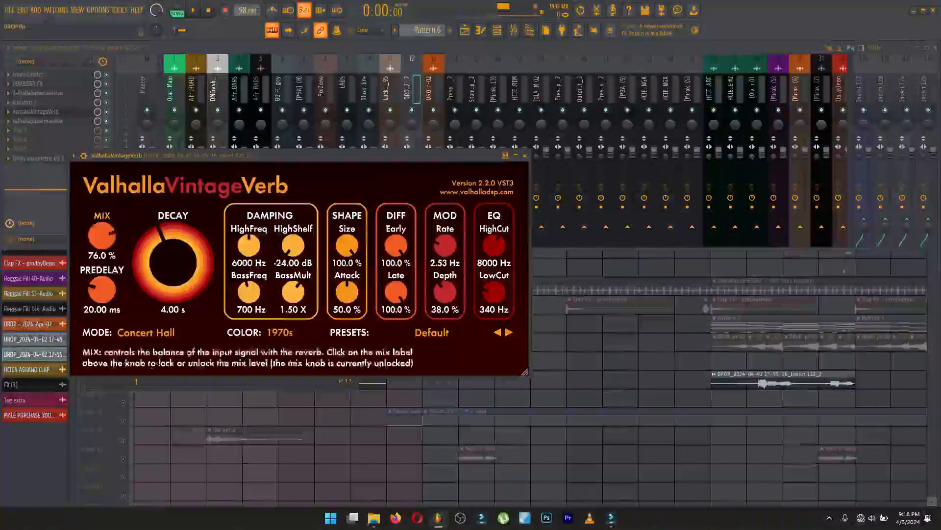
{"action": "left_click", "coordinate": [37, 121]}
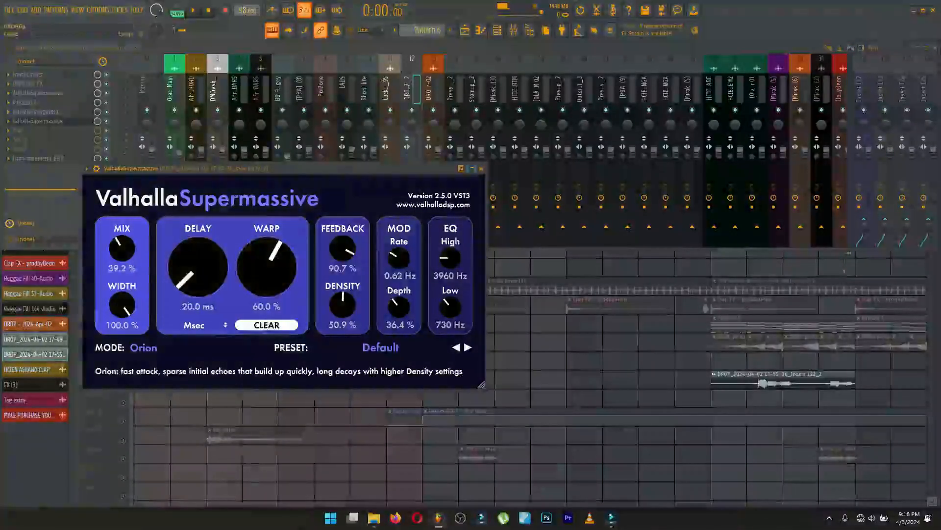
{"action": "left_click", "coordinate": [481, 168]}
{"action": "left_click", "coordinate": [37, 158]}
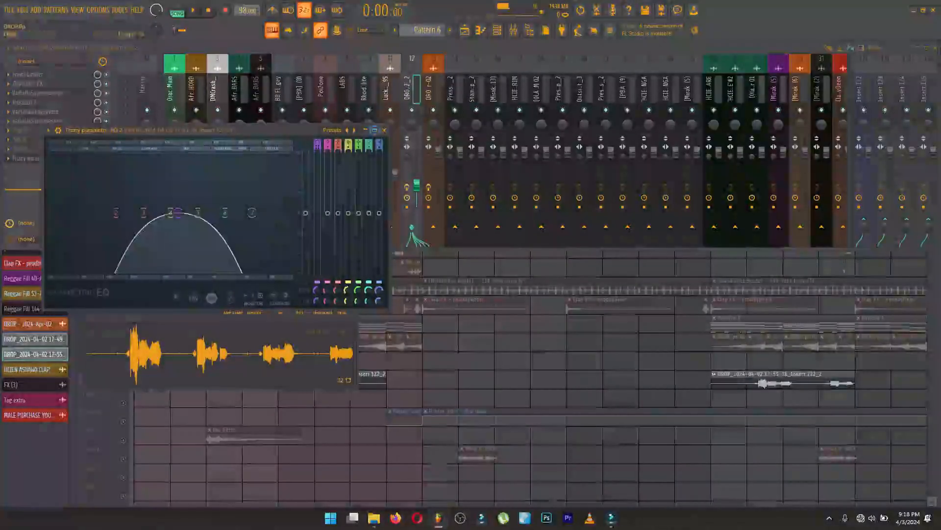
{"action": "left_click", "coordinate": [384, 130]}
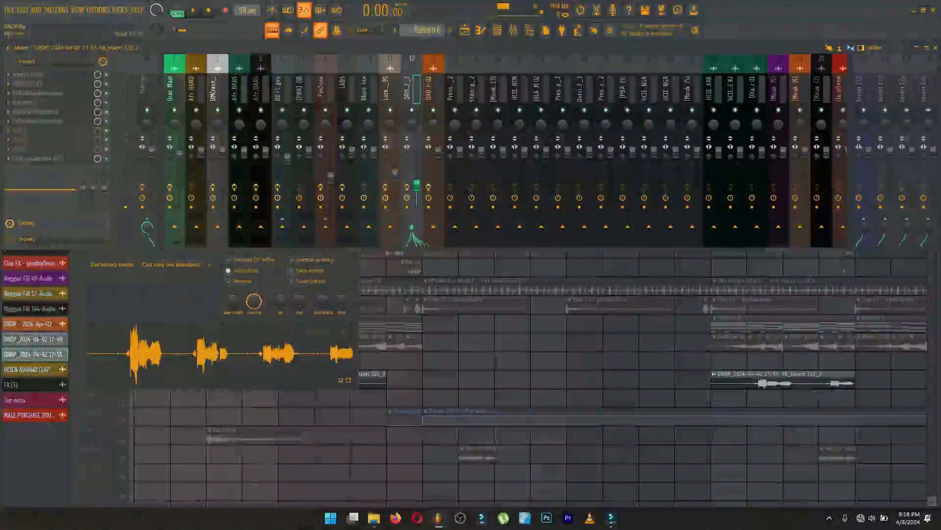
{"action": "key", "text": "F5"}
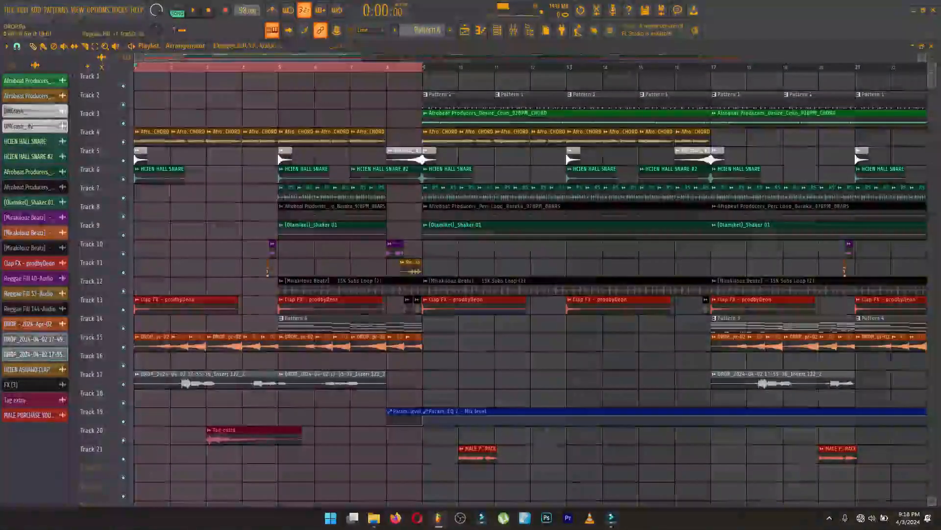
View the Reggae Fill 53-Audio sample on Track 11 and play the whole intro with all tracks enabled
{"action": "double_click", "coordinate": [411, 263]}
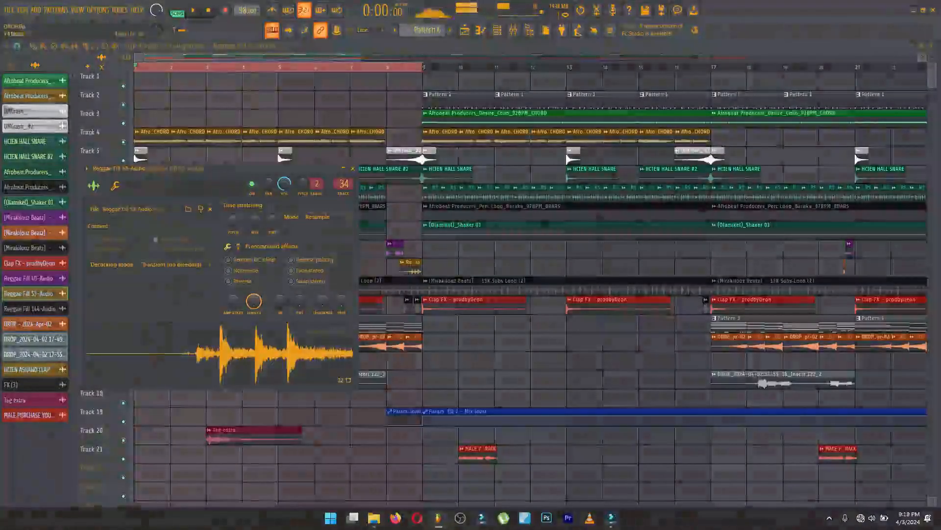
{"action": "key", "text": "Escape"}
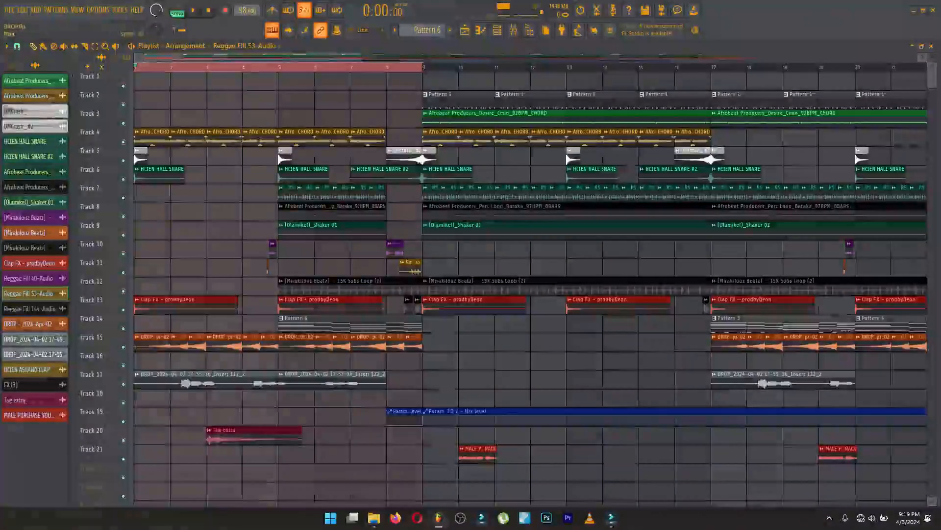
{"action": "key", "text": "space"}
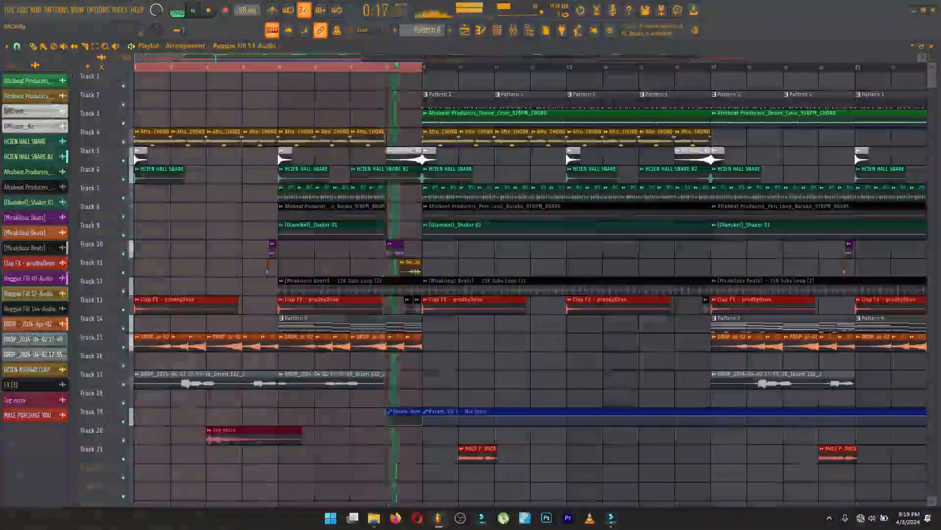
{"action": "key", "text": "space"}
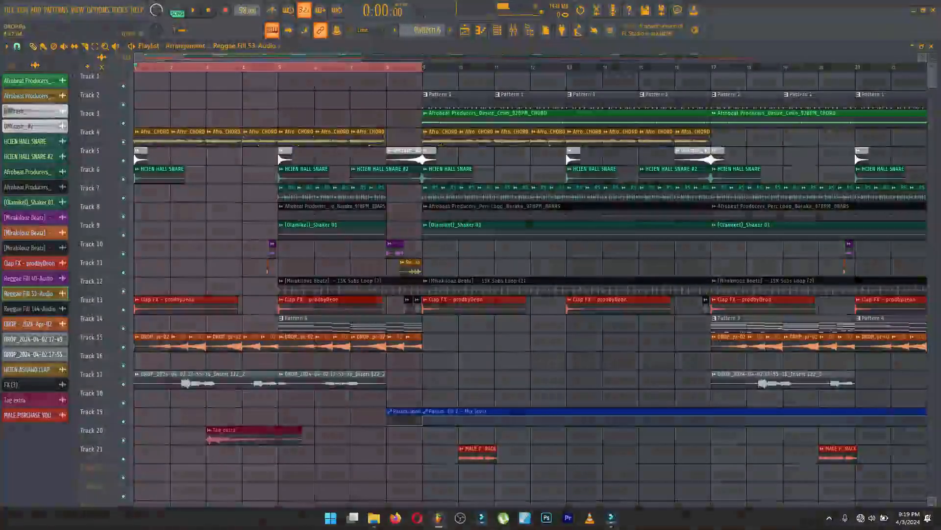
Select the section from bar 9 to bar 17 in the playlist and play it with all tracks
{"action": "left_click_drag", "start_coordinate": [245, 57], "coordinate": [302, 57]}
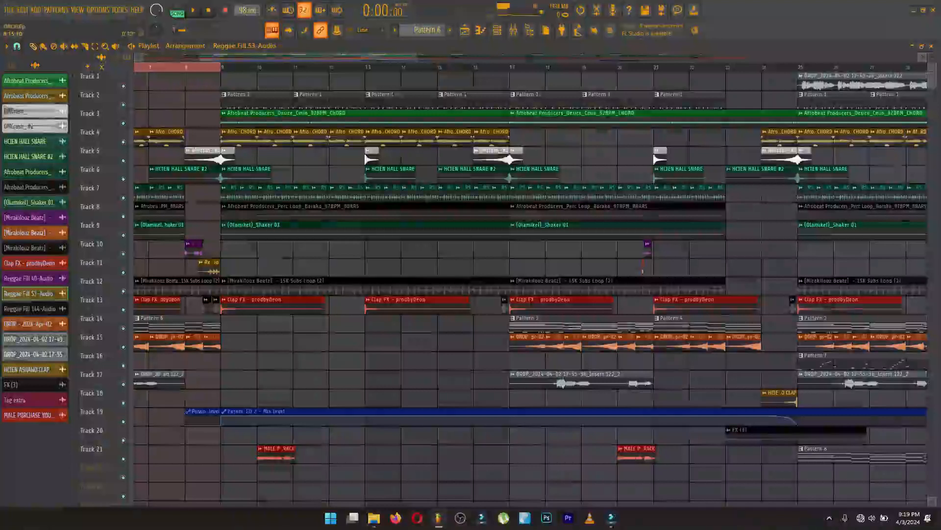
{"action": "left_click_drag", "start_coordinate": [220, 67], "coordinate": [510, 67]}
{"action": "key", "text": "space"}
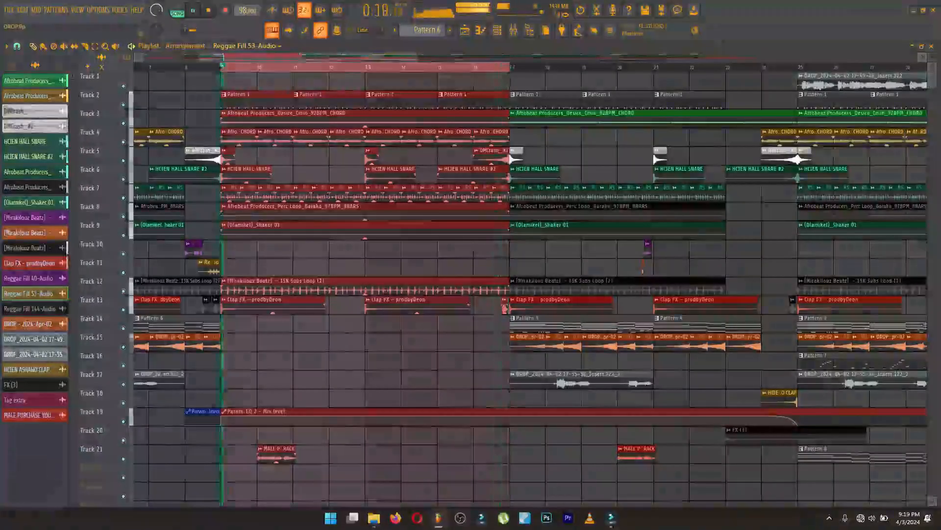
{"action": "key", "text": "space"}
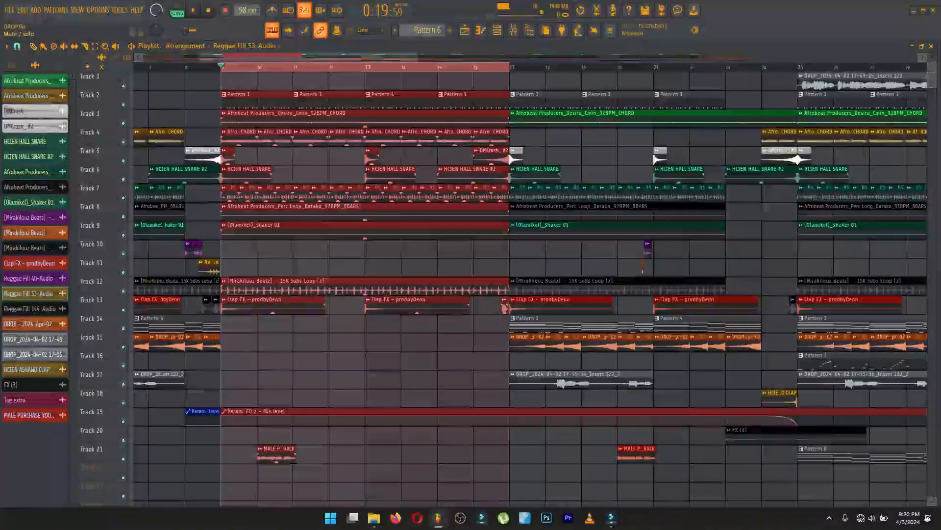
Solo Track 2, play the selected section and show Pattern 1's drum steps in the channel rack
{"action": "right_click", "coordinate": [123, 105]}
{"action": "key", "text": "space"}
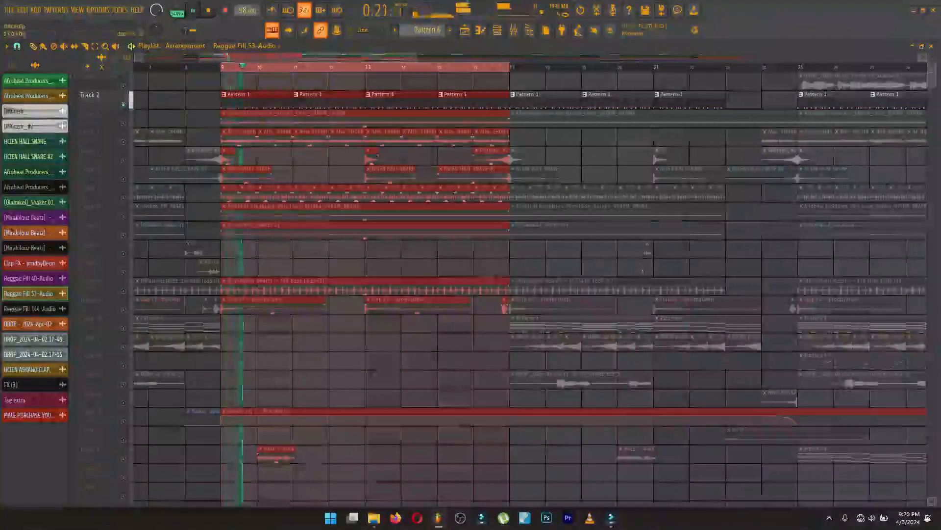
{"action": "left_click", "coordinate": [383, 101]}
{"action": "left_click", "coordinate": [497, 30]}
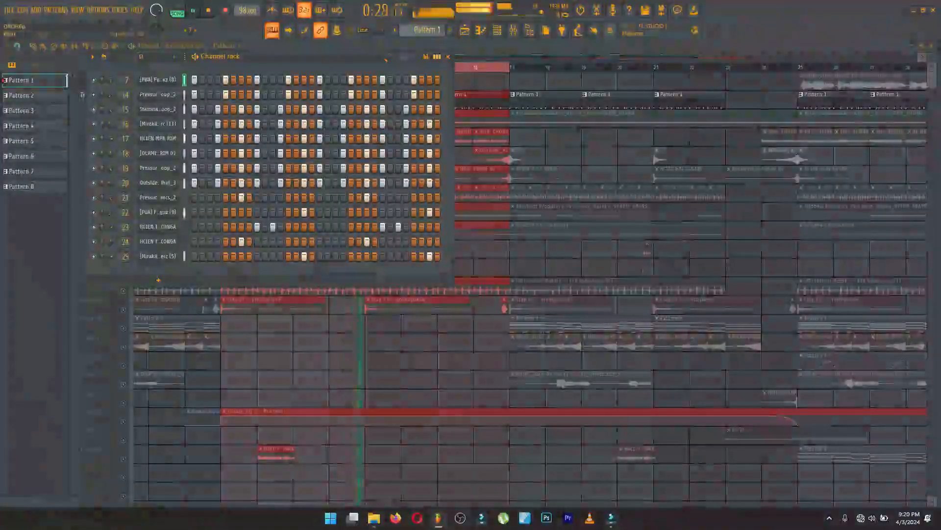
{"action": "key", "text": "space"}
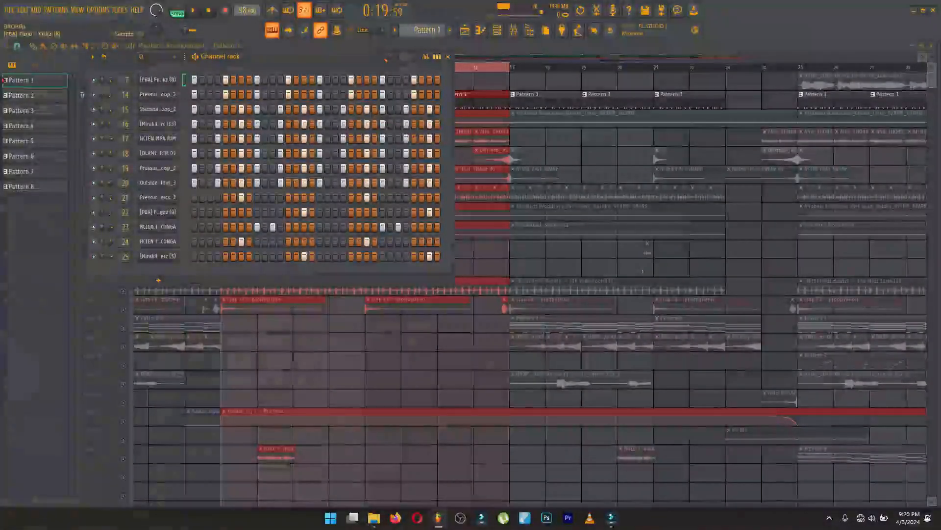
Audition the kick sample on channel 7 and inspect the conga sample on channel 23 of Pattern 1
{"action": "left_click", "coordinate": [158, 80]}
{"action": "left_click", "coordinate": [195, 327]}
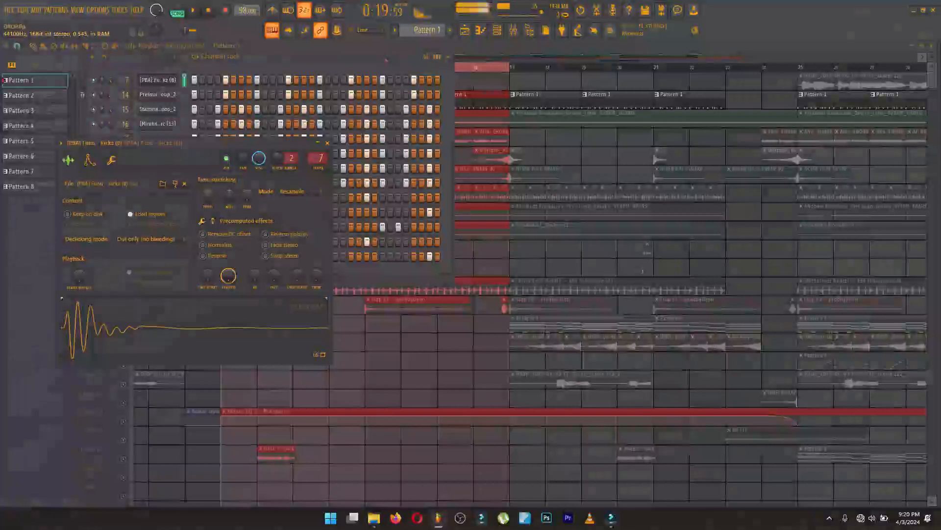
{"action": "left_click", "coordinate": [185, 79]}
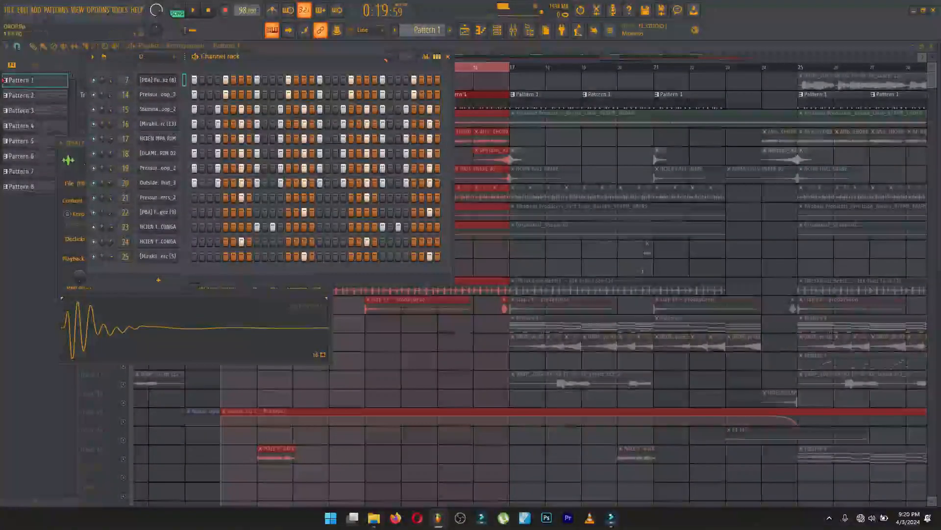
{"action": "left_click", "coordinate": [158, 227]}
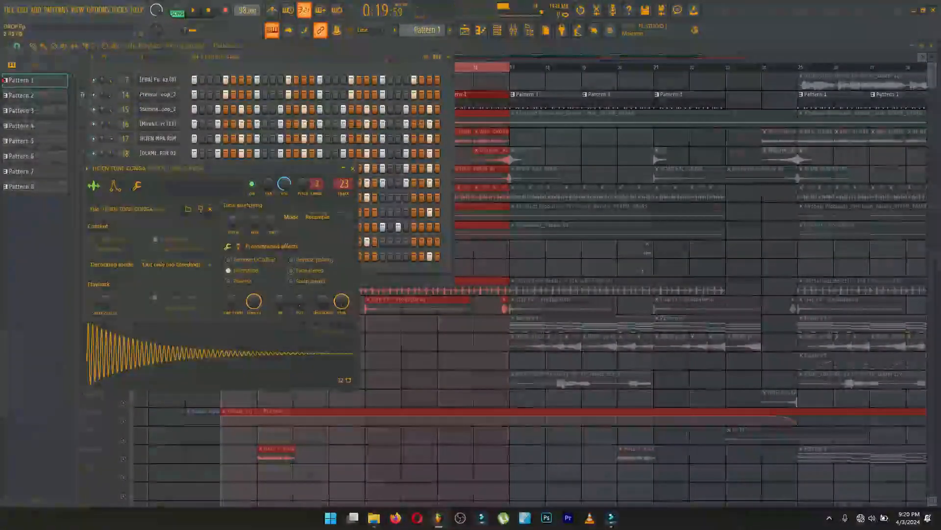
{"action": "left_click", "coordinate": [388, 60]}
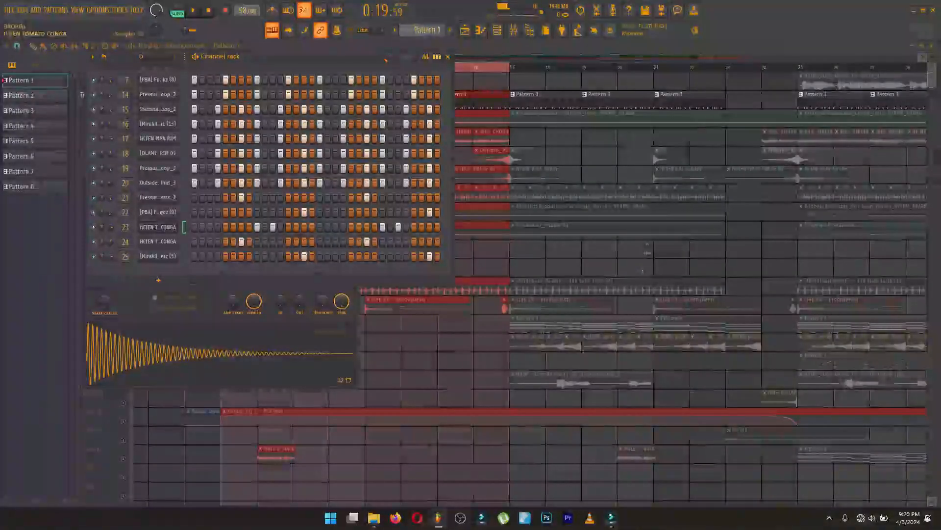
Inspect the conga sample on channel 24 of Pattern 1 and close the channel rack
{"action": "left_click", "coordinate": [158, 242]}
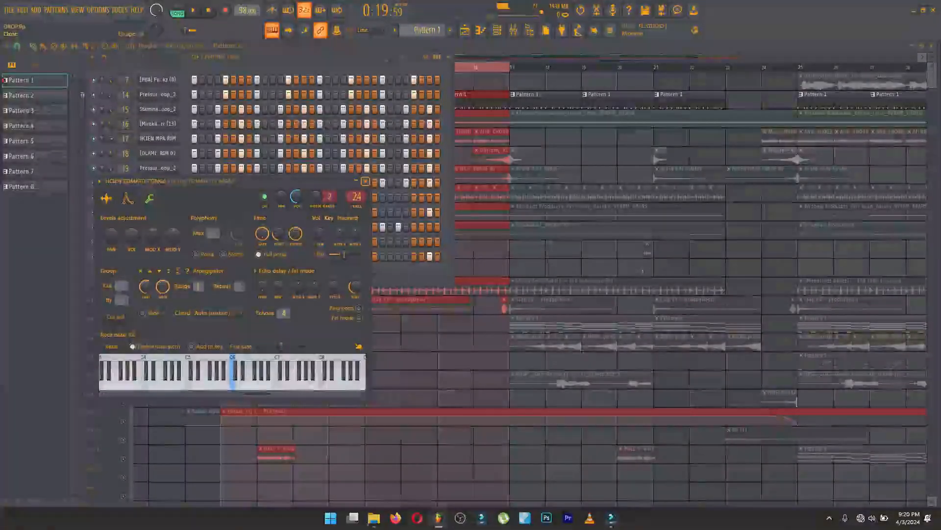
{"action": "left_click", "coordinate": [365, 181]}
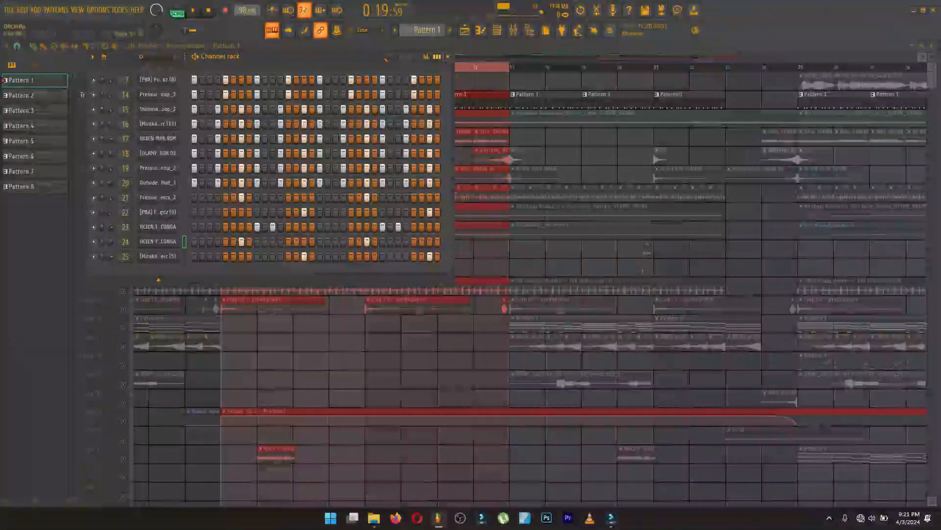
{"action": "left_click", "coordinate": [447, 57]}
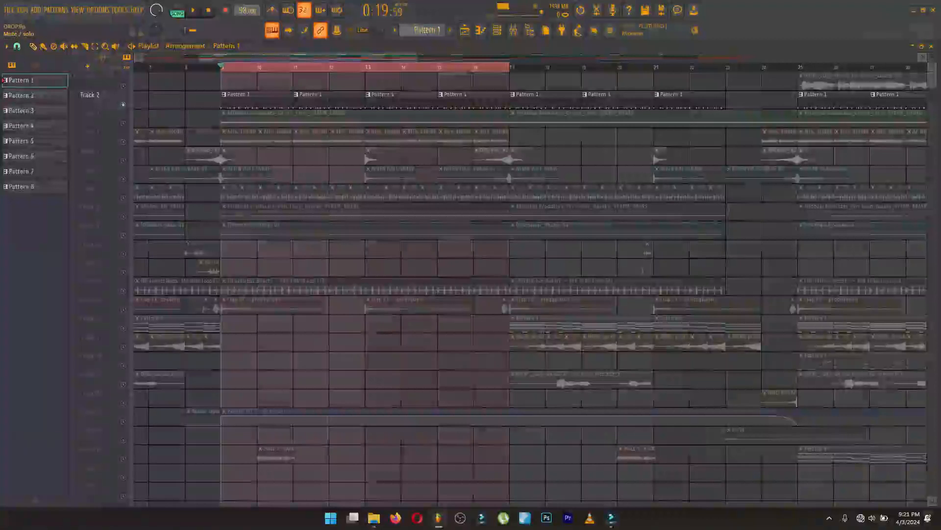
Solo Track 4's chord clips together with the Track 19 automation and play the selected section
{"action": "right_click", "coordinate": [123, 142]}
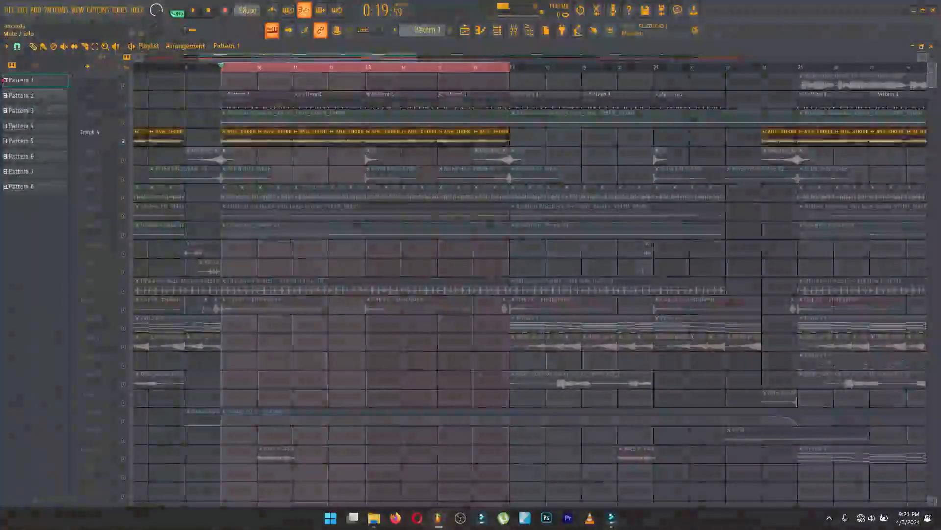
{"action": "left_click", "coordinate": [123, 421]}
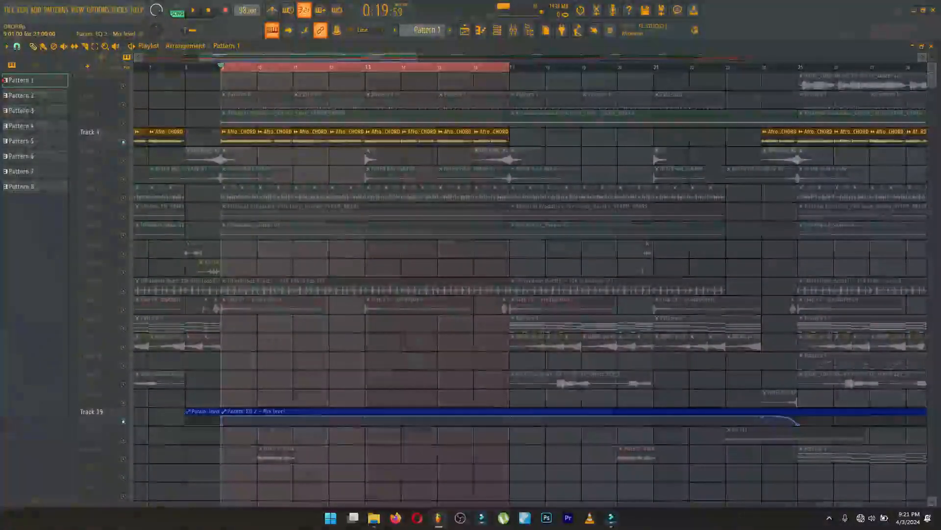
{"action": "key", "text": "space"}
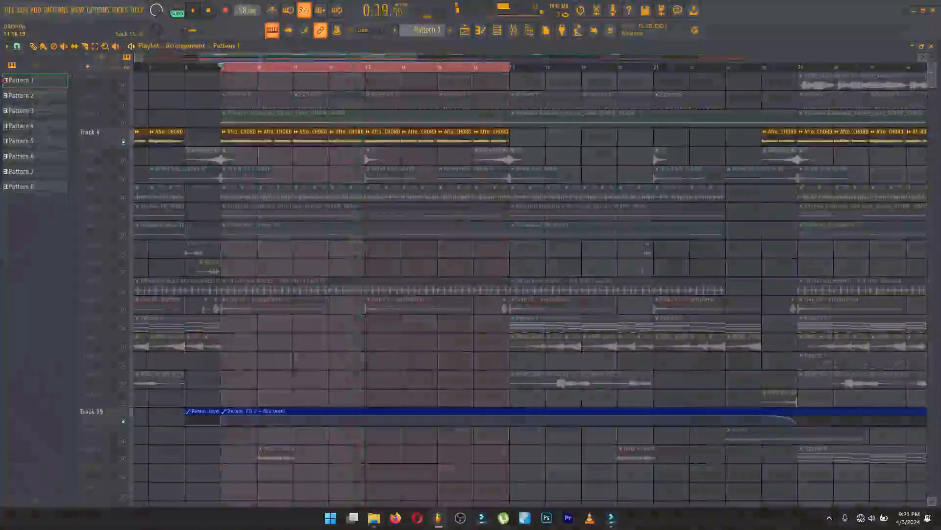
{"action": "key", "text": "space"}
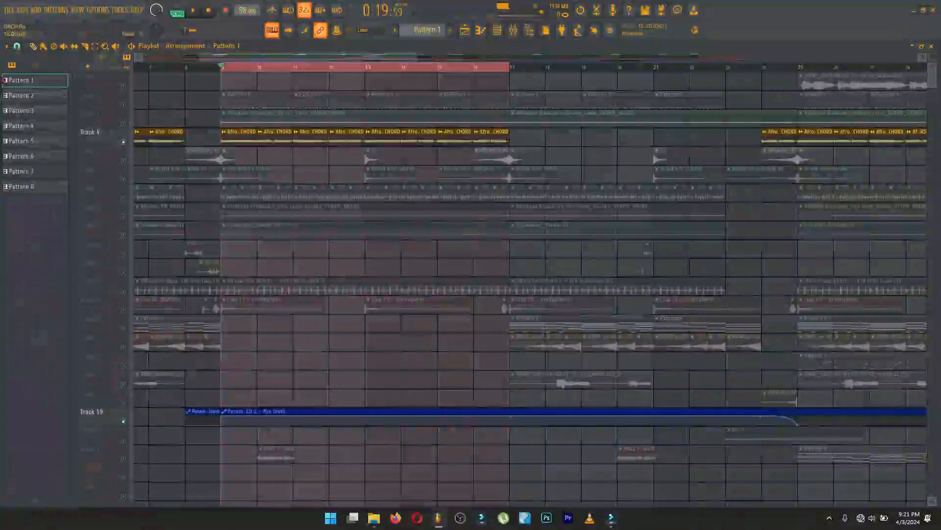
Review the EQ 2 mix level automation clip on Track 19 and the Fruity parametric EQ 2 in the first mixer insert's last slot
{"action": "double_click", "coordinate": [294, 411]}
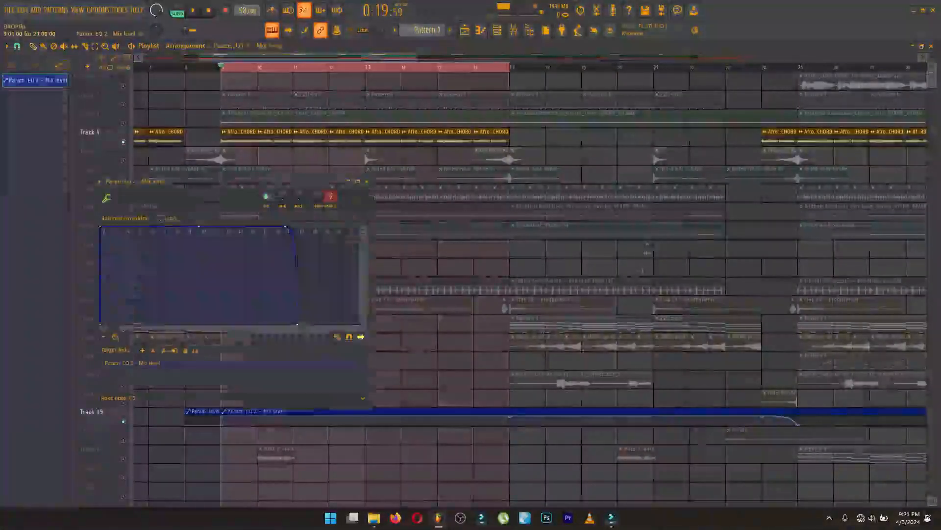
{"action": "key", "text": "Escape"}
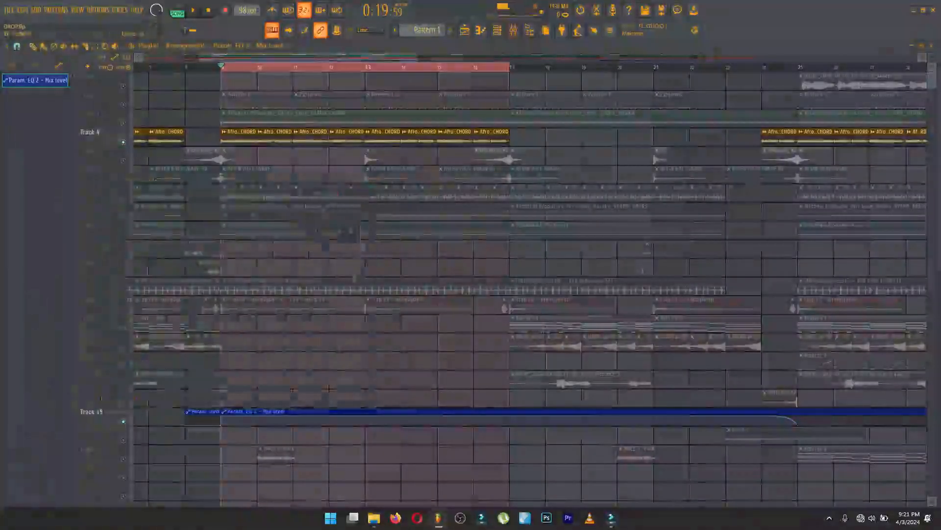
{"action": "key", "text": "F9"}
{"action": "scroll", "coordinate": [174, 93], "scroll_direction": "up", "scroll_amount": 3}
{"action": "left_click", "coordinate": [174, 93]}
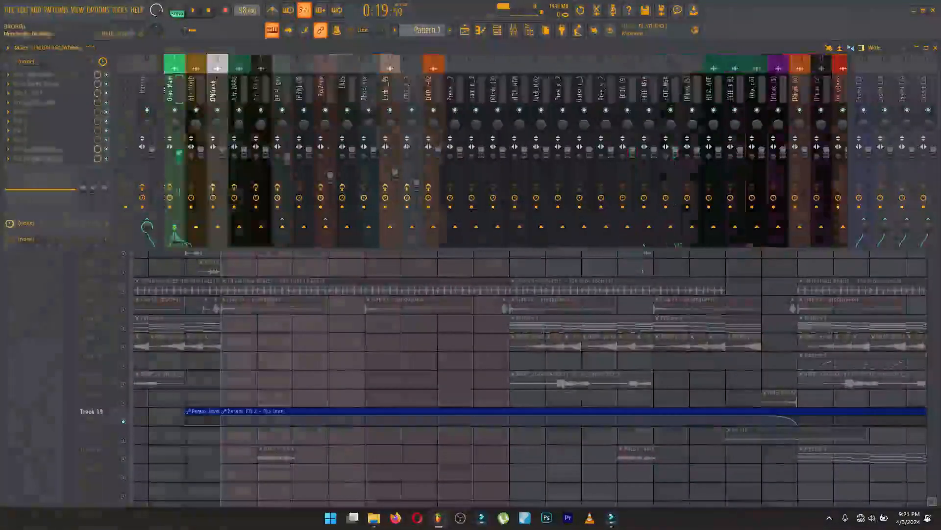
{"action": "left_click", "coordinate": [37, 159]}
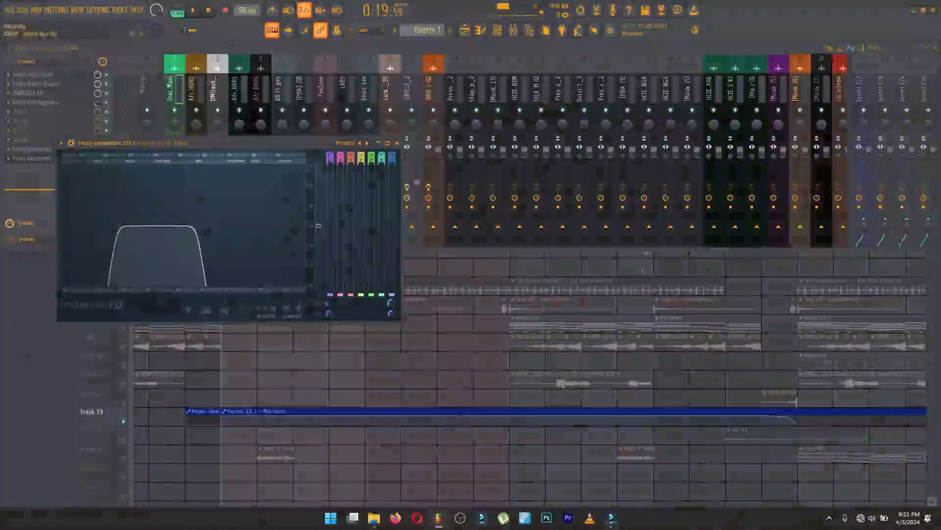
{"action": "left_click", "coordinate": [465, 31]}
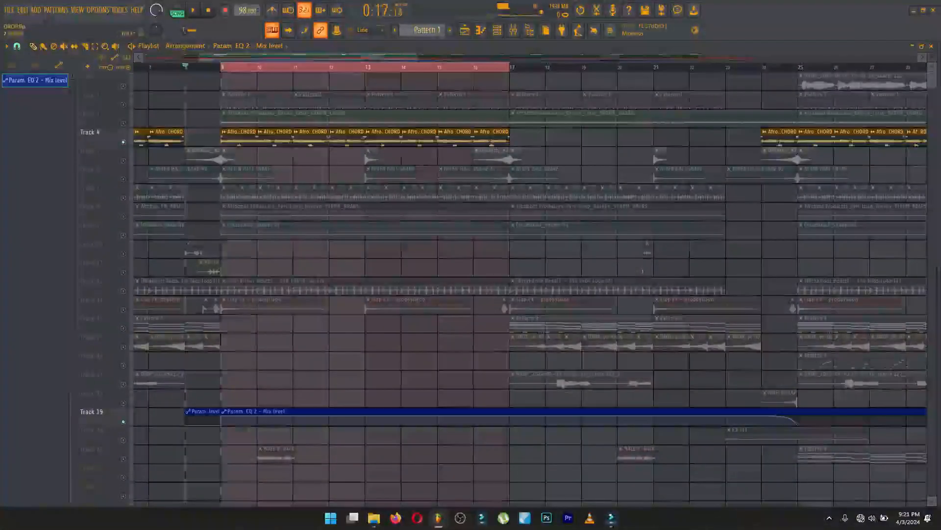
Move the playhead to bar 7 and sweep the mix level of the last-slot Fruity parametric EQ 2 to 100% and back down
{"action": "left_click", "coordinate": [152, 68]}
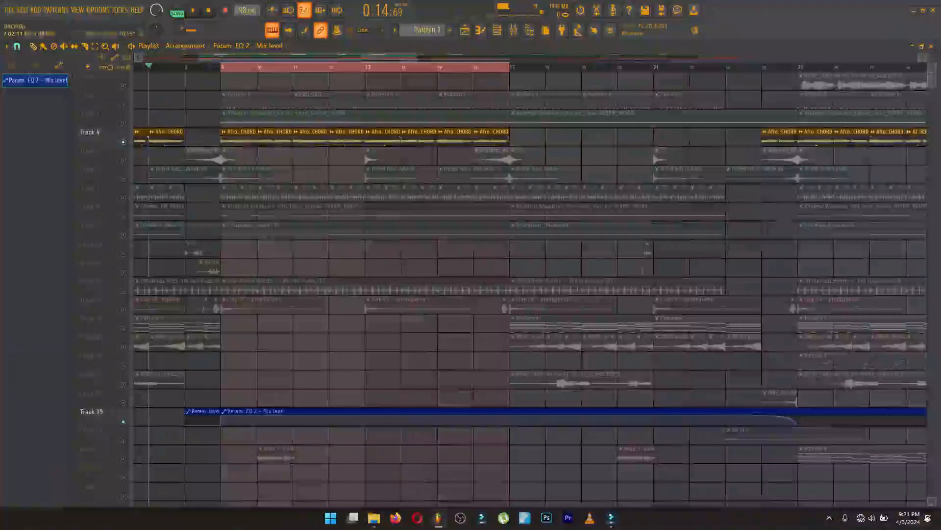
{"action": "left_click", "coordinate": [465, 30]}
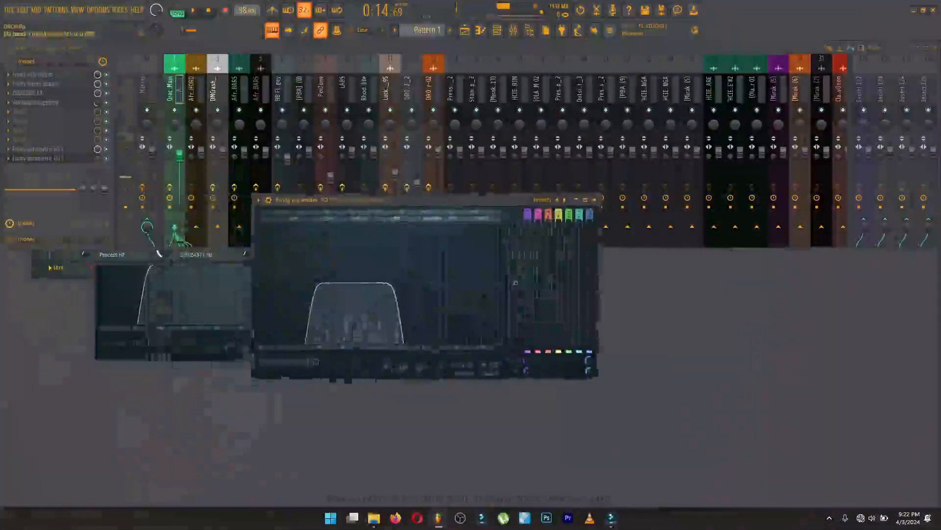
{"action": "left_click", "coordinate": [98, 158]}
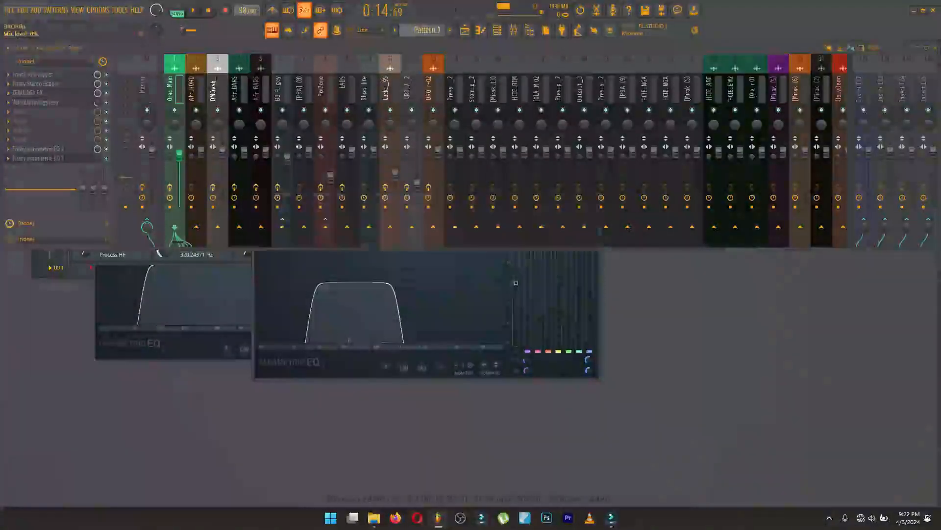
{"action": "left_click_drag", "start_coordinate": [98, 158], "coordinate": [97, 106]}
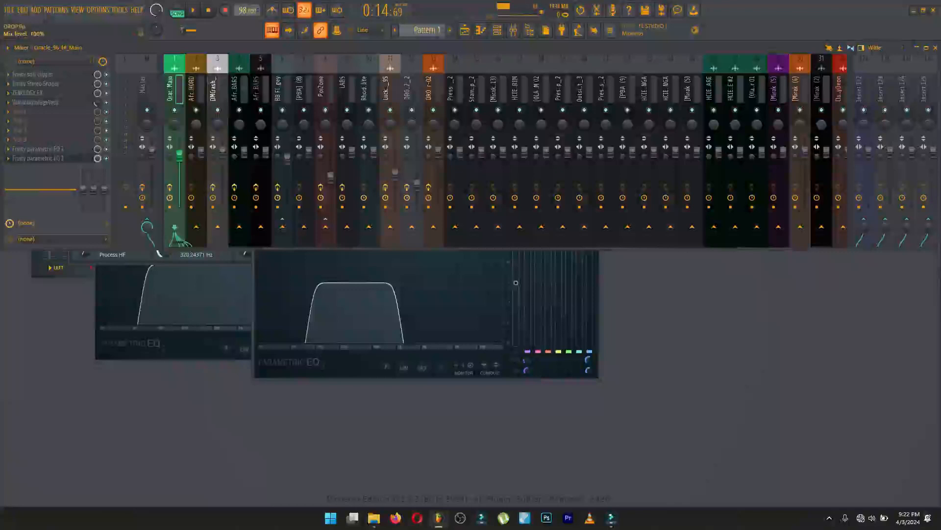
{"action": "left_click_drag", "start_coordinate": [97, 159], "coordinate": [97, 211]}
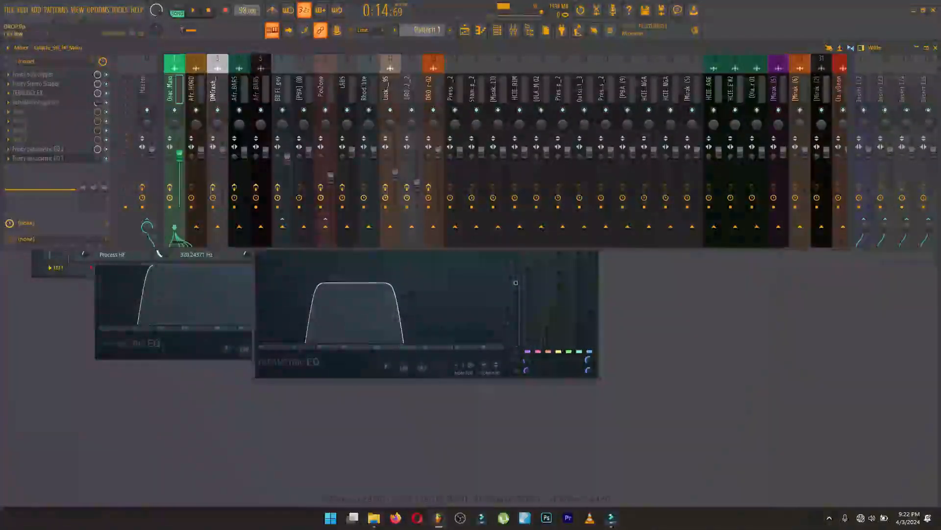
Play the section from bar 16 to bar 25 with all tracks enabled
{"action": "key", "text": "space"}
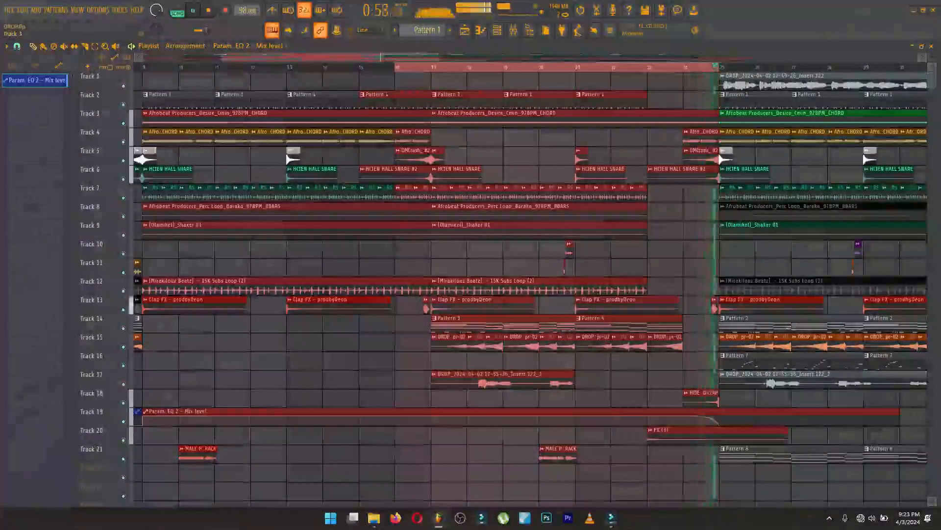
{"action": "key", "text": "space"}
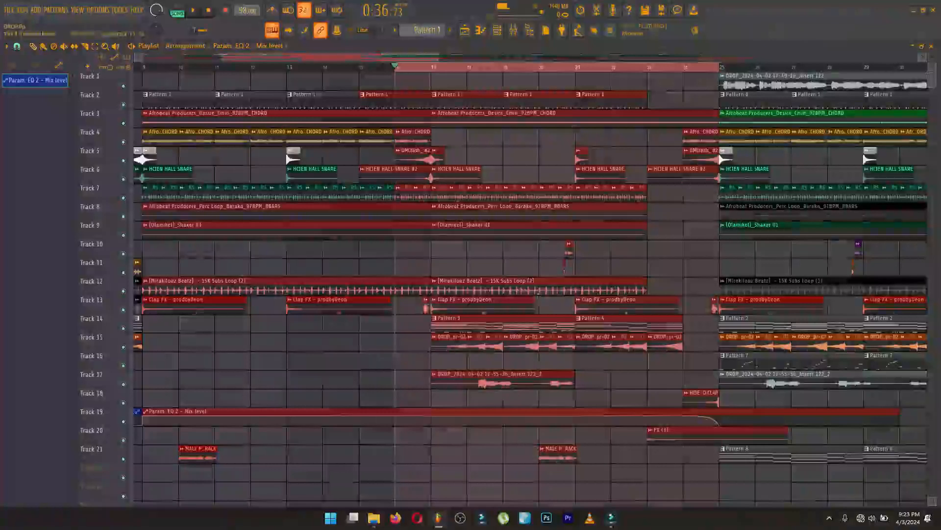
{"action": "scroll", "coordinate": [530, 284], "scroll_direction": "right", "scroll_amount": 3}
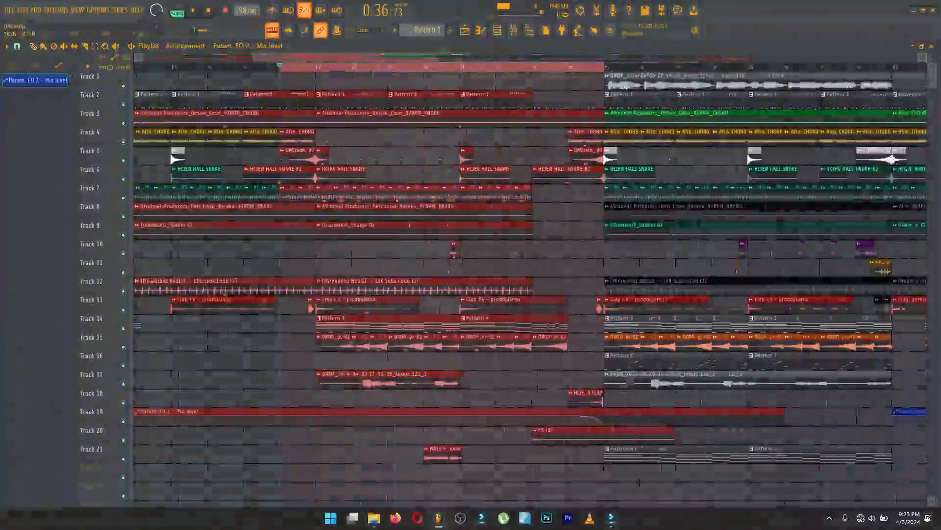
Solo Track 14 and play it from bar 17
{"action": "right_click", "coordinate": [124, 327]}
{"action": "left_click", "coordinate": [318, 67]}
{"action": "key", "text": "space"}
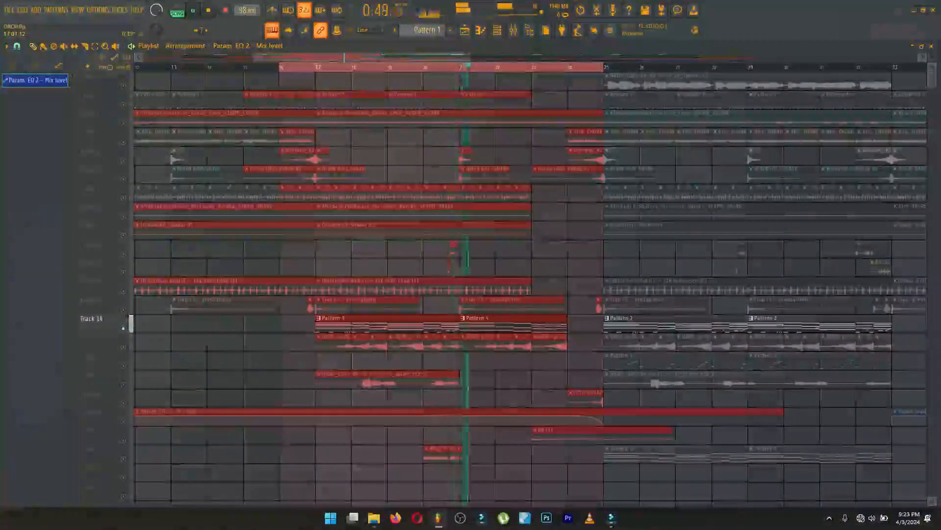
{"action": "key", "text": "space"}
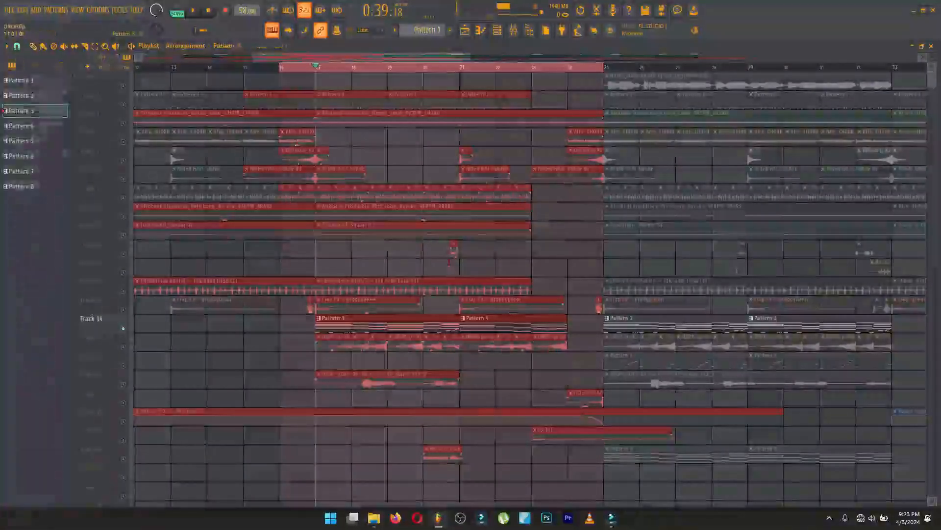
Open Pattern 3 from Track 14, play its BB FlatWound Edgey notes in the piano roll and return to the channel rack
{"action": "double_click", "coordinate": [335, 320]}
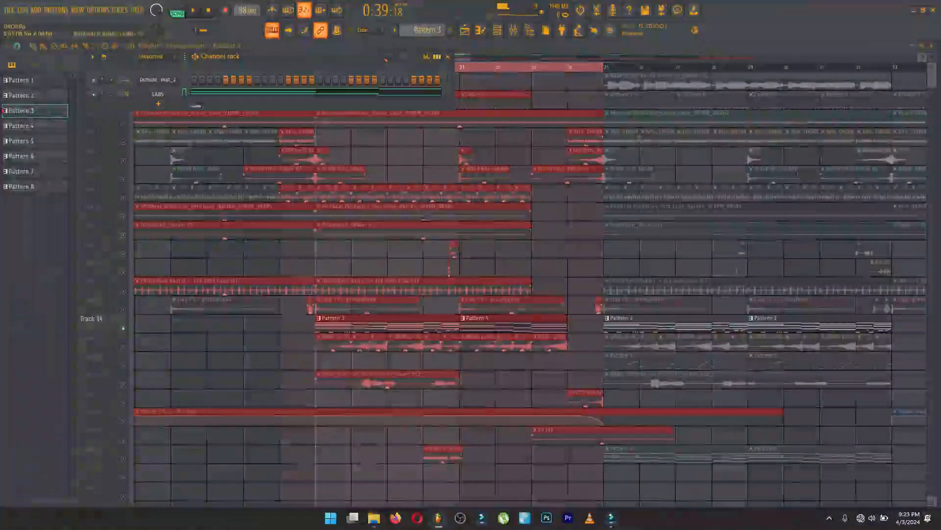
{"action": "left_click_drag", "start_coordinate": [287, 109], "coordinate": [287, 182]}
{"action": "key", "text": "space"}
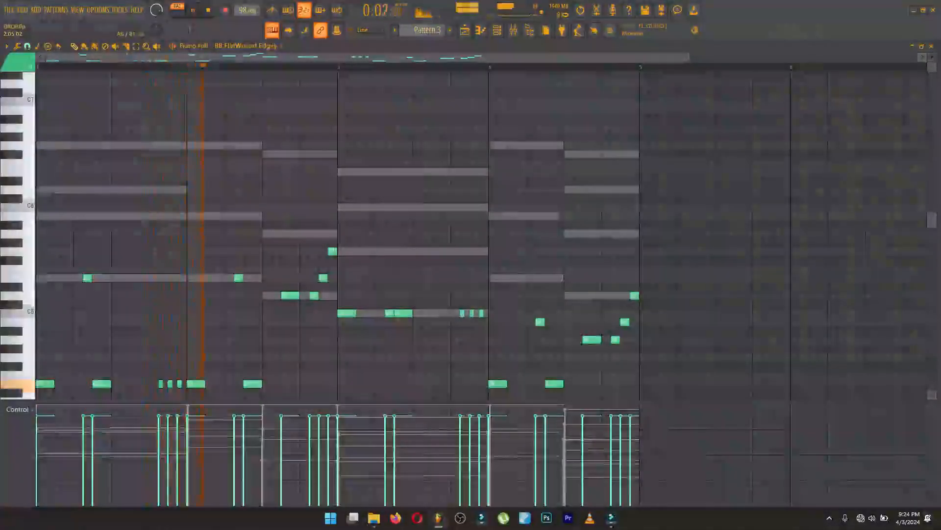
{"action": "scroll", "coordinate": [481, 231], "scroll_direction": "down", "scroll_amount": 4}
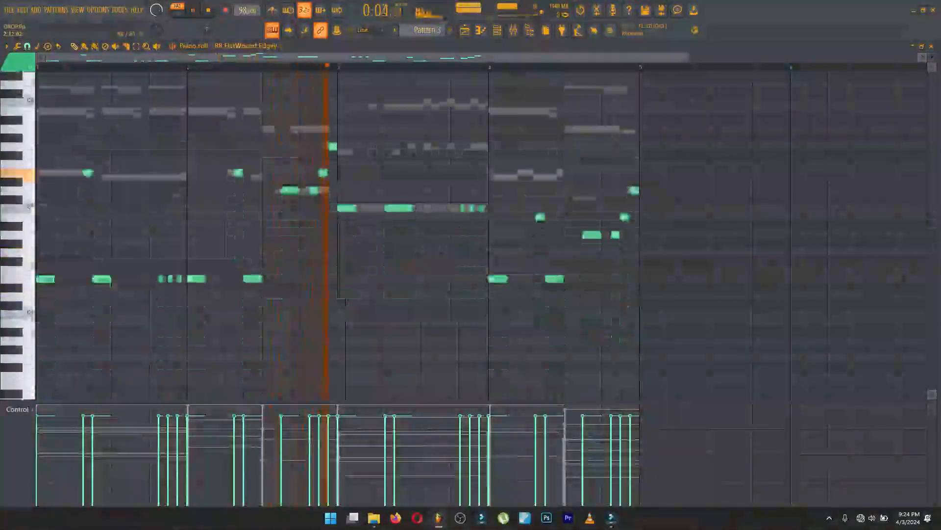
{"action": "scroll", "coordinate": [444, 207], "scroll_direction": "up", "scroll_amount": 1}
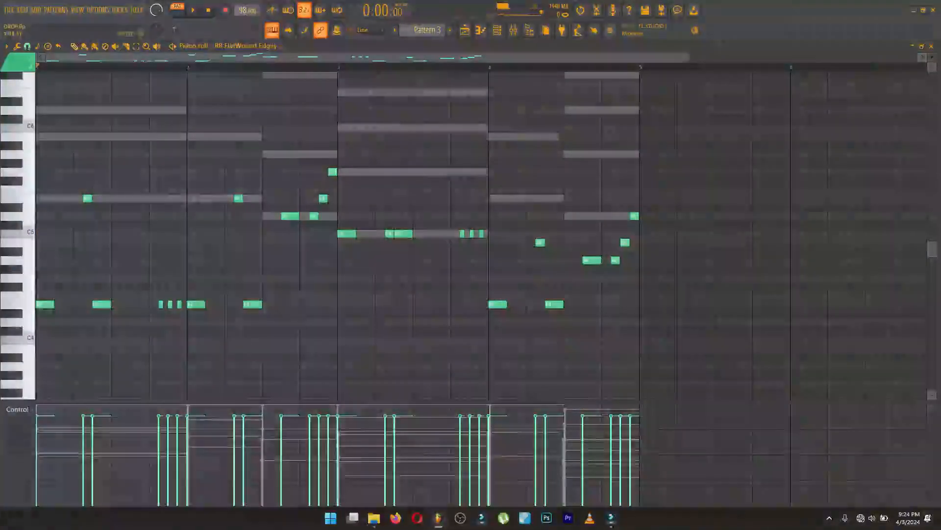
{"action": "key", "text": "ctrl+s"}
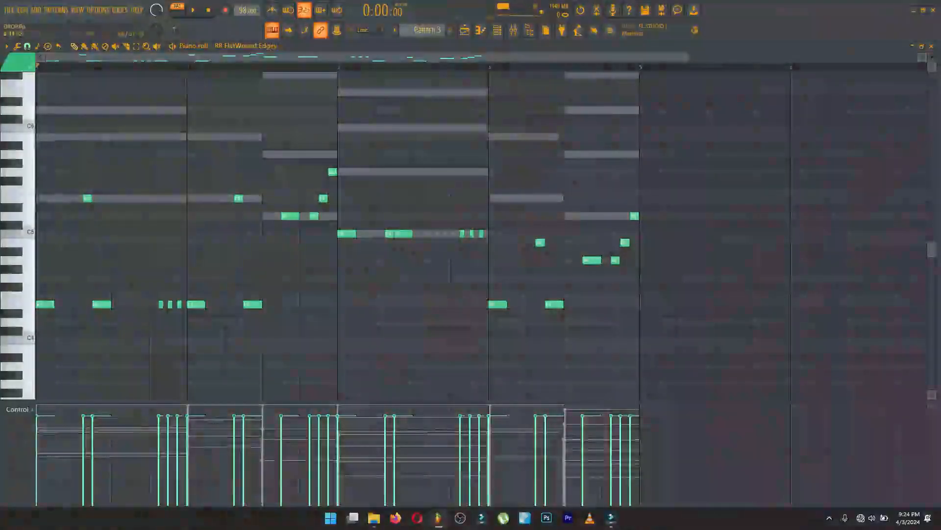
{"action": "key", "text": "F7"}
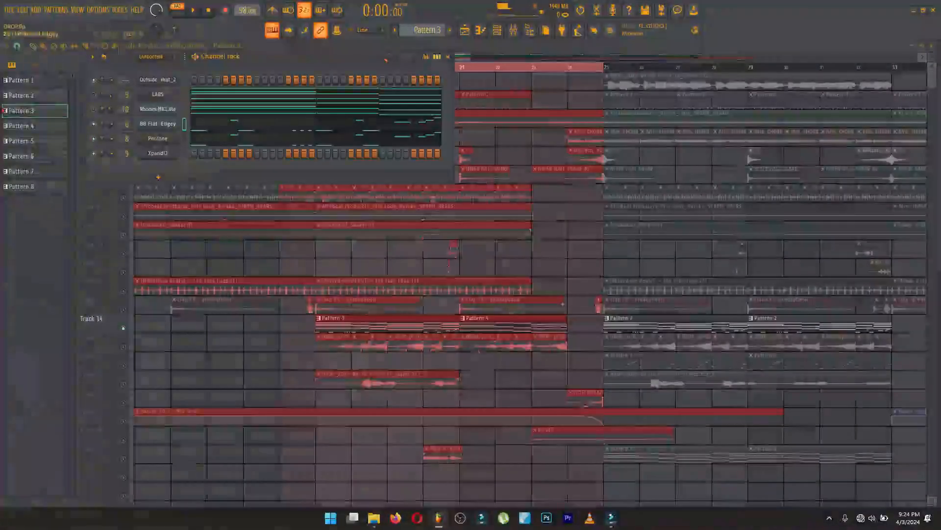
Inspect the FLEX instrument on the BB FlatWound Edgey channel and its Essential Bass Guitars preset
{"action": "left_click", "coordinate": [157, 124]}
{"action": "left_click", "coordinate": [56, 148]}
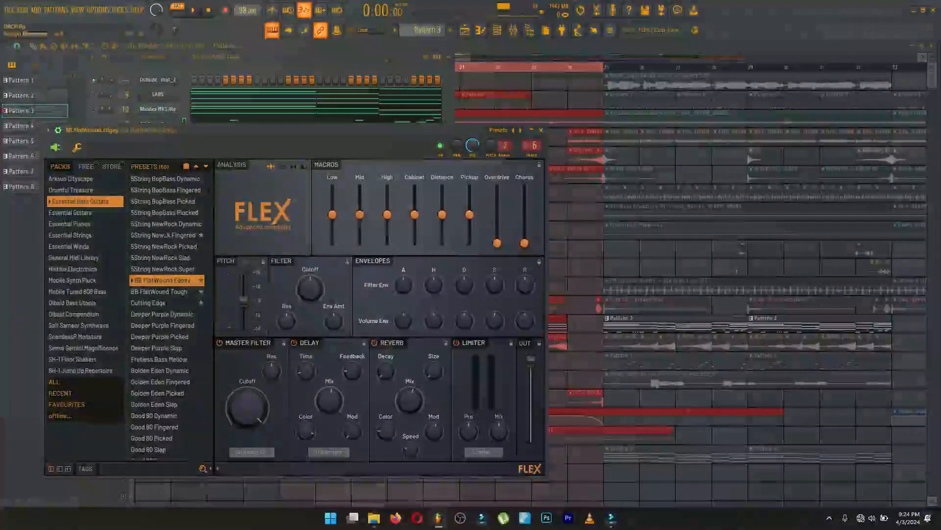
{"action": "left_click", "coordinate": [541, 130]}
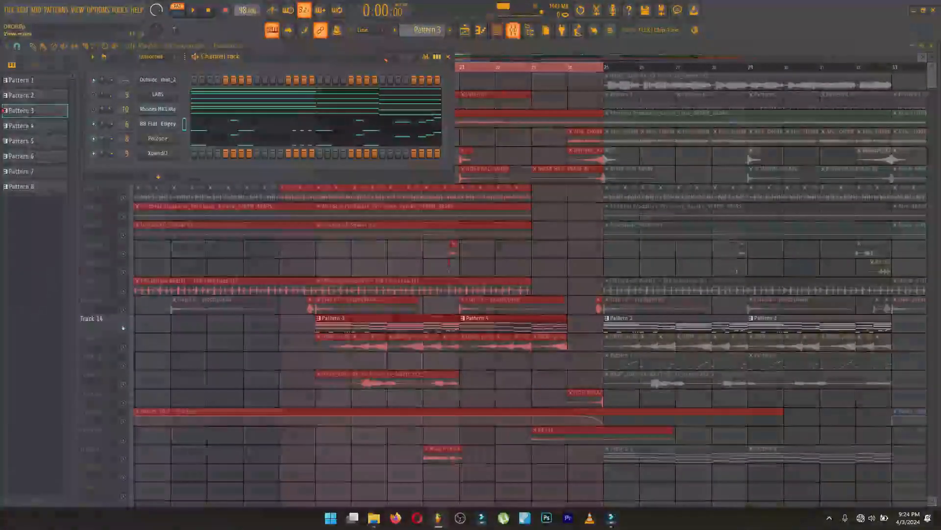
Review the effects on the BB FlatWound Edgey mixer track, including its Fruity parametric EQ 2 curve
{"action": "left_click", "coordinate": [513, 30]}
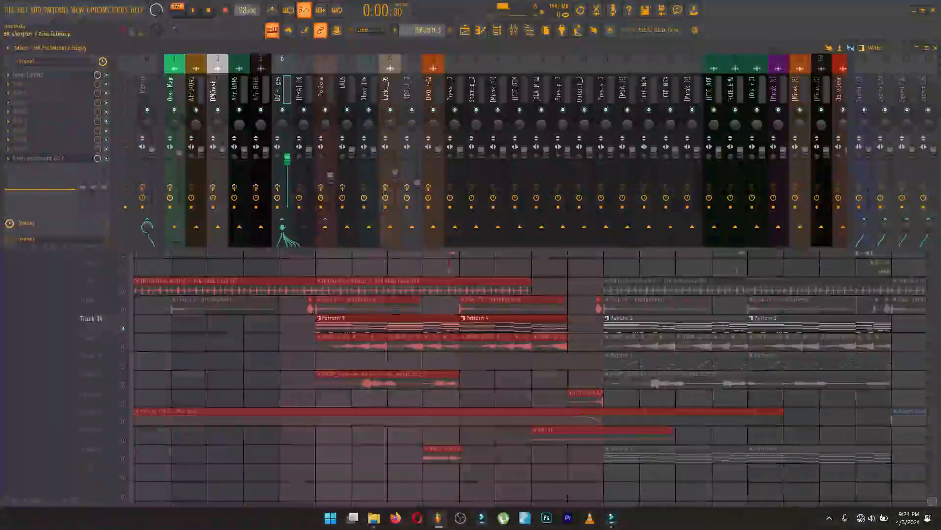
{"action": "left_click", "coordinate": [30, 74]}
{"action": "left_click", "coordinate": [29, 75]}
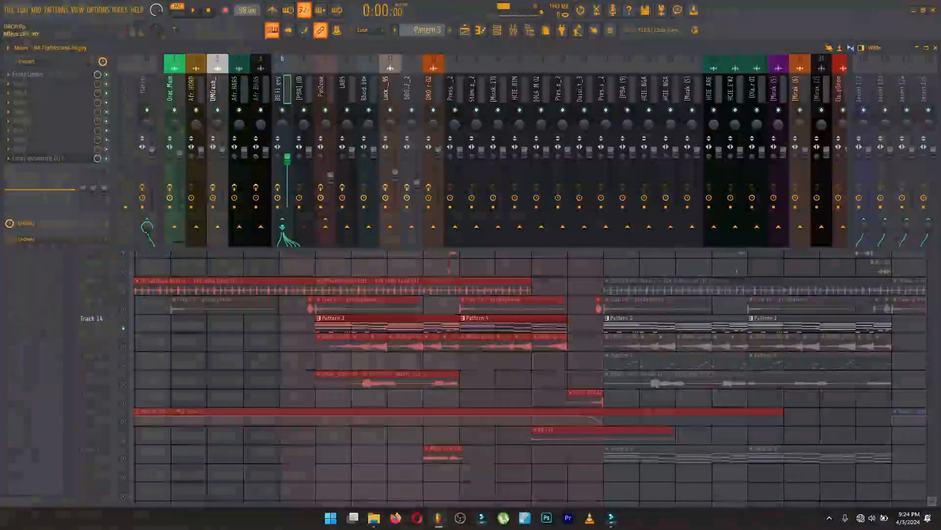
{"action": "left_click", "coordinate": [34, 158]}
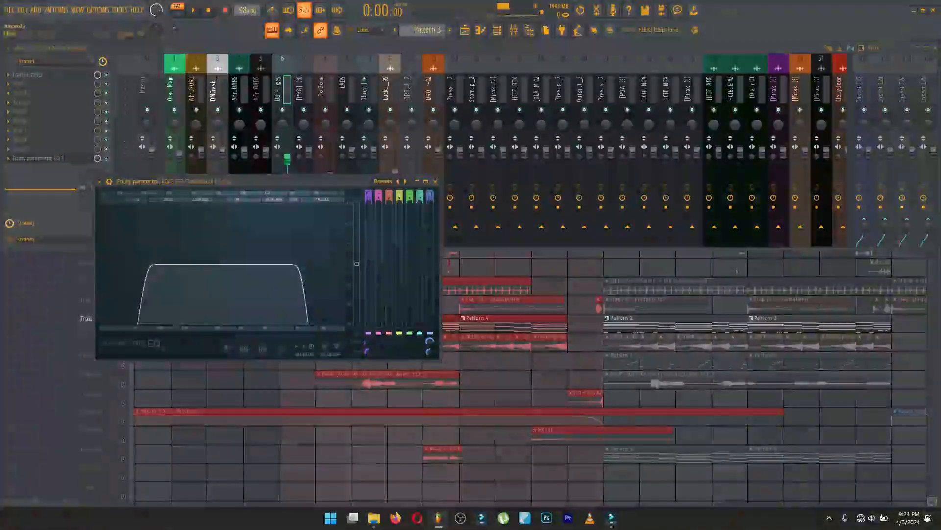
{"action": "left_click", "coordinate": [435, 182]}
Return to the channel rack and inspect the PoiZone channel's synthesizer settings
{"action": "left_click", "coordinate": [497, 31]}
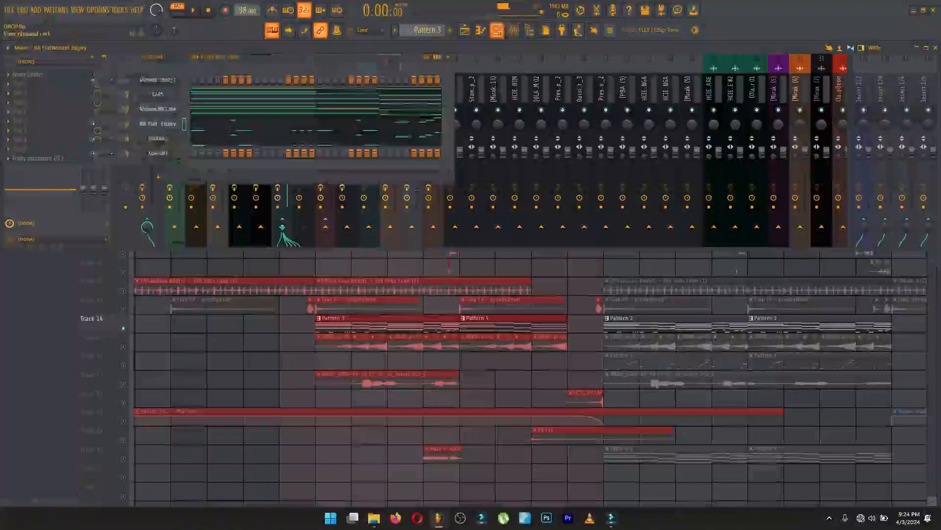
{"action": "left_click", "coordinate": [158, 139]}
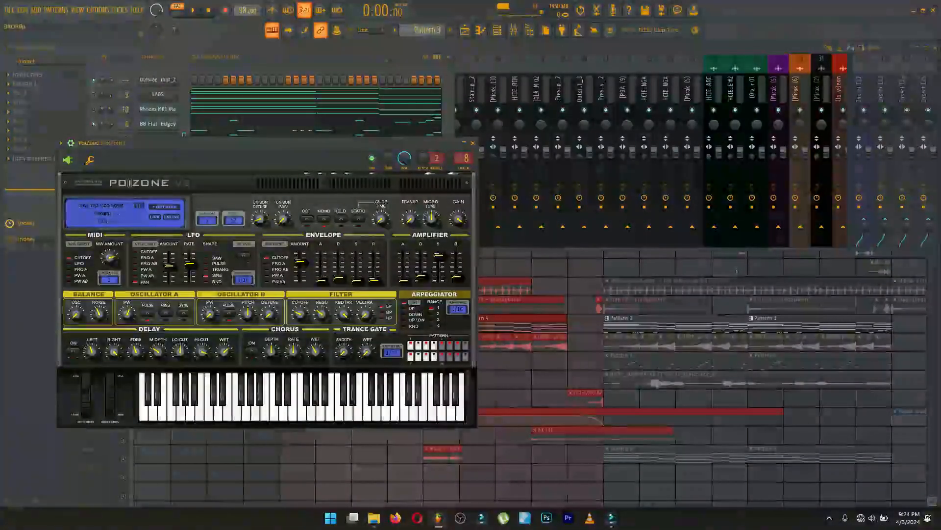
{"action": "left_click", "coordinate": [472, 143]}
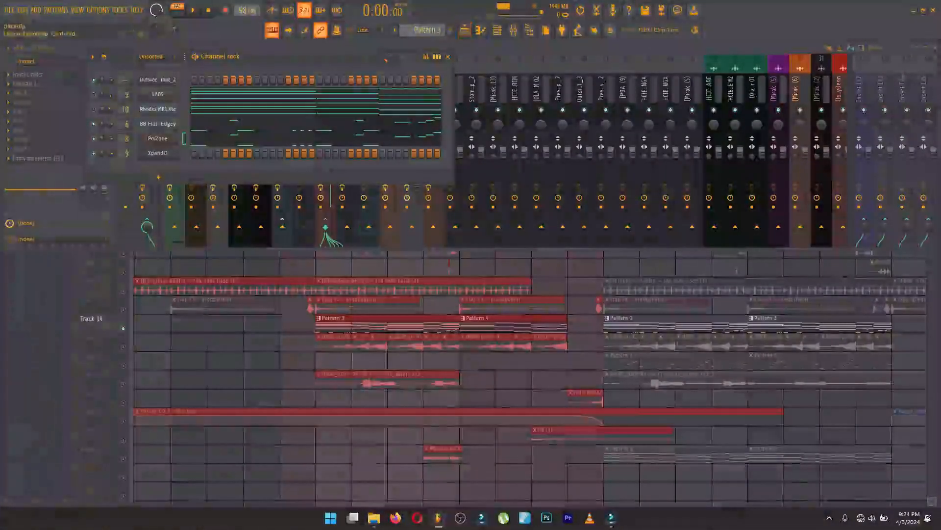
Solo the Rhodes MK1 lite channel and inspect its FLEX instrument and Essential Pianos preset
{"action": "right_click", "coordinate": [93, 109]}
{"action": "left_click", "coordinate": [107, 116]}
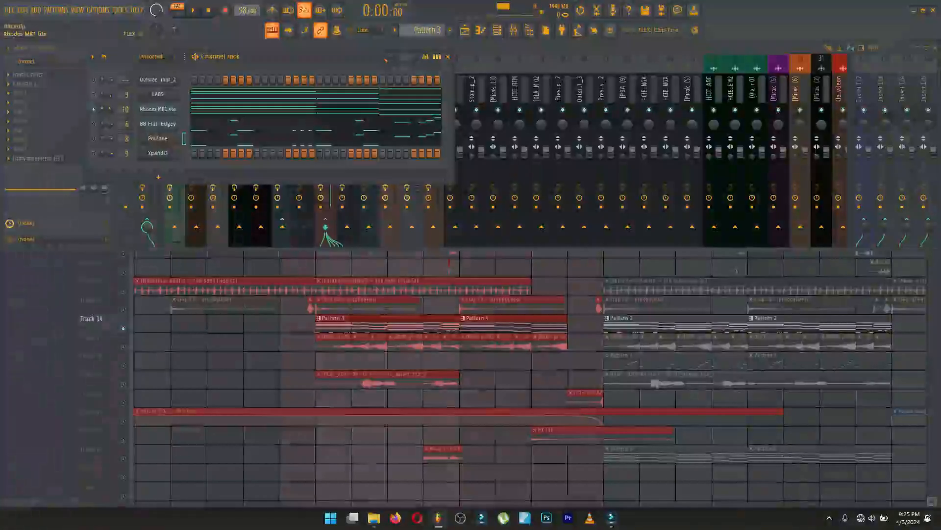
{"action": "left_click", "coordinate": [157, 110]}
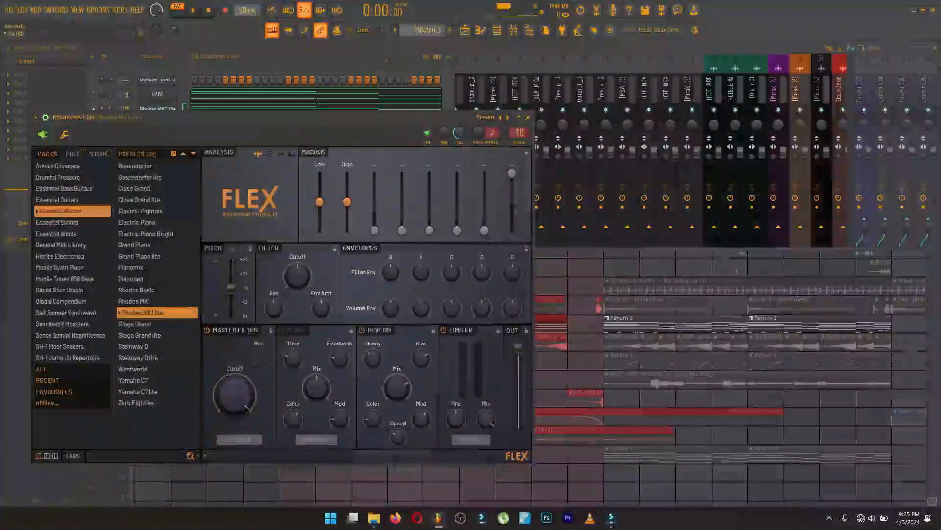
Play the soloed Rhodes MK1 lite part of Pattern 3 and view its chord notes in the piano roll
{"action": "key", "text": "F6"}
{"action": "key", "text": "space"}
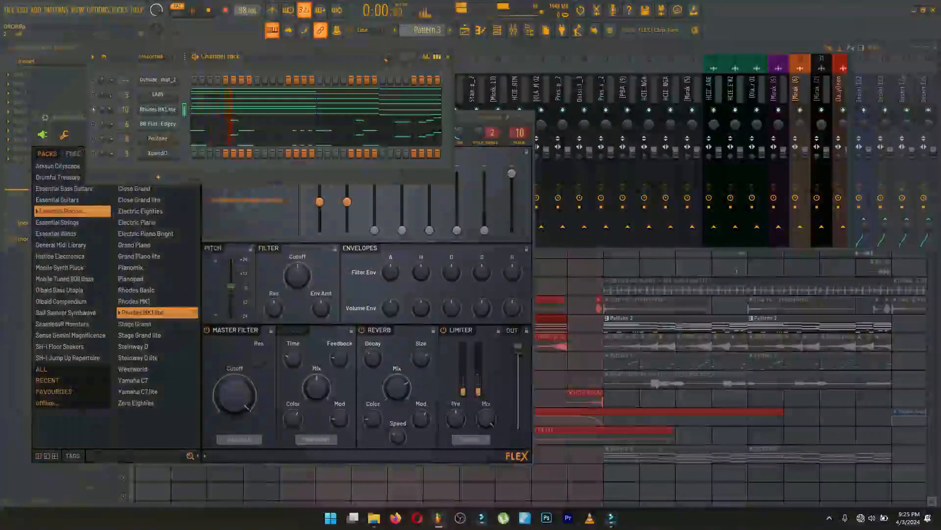
{"action": "key", "text": "F7"}
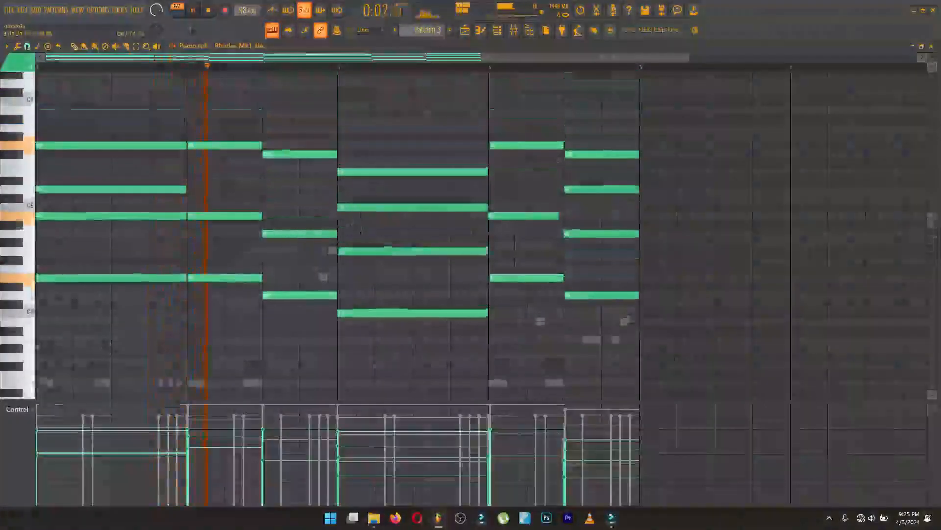
{"action": "left_click_drag", "start_coordinate": [933, 56], "coordinate": [933, 58]}
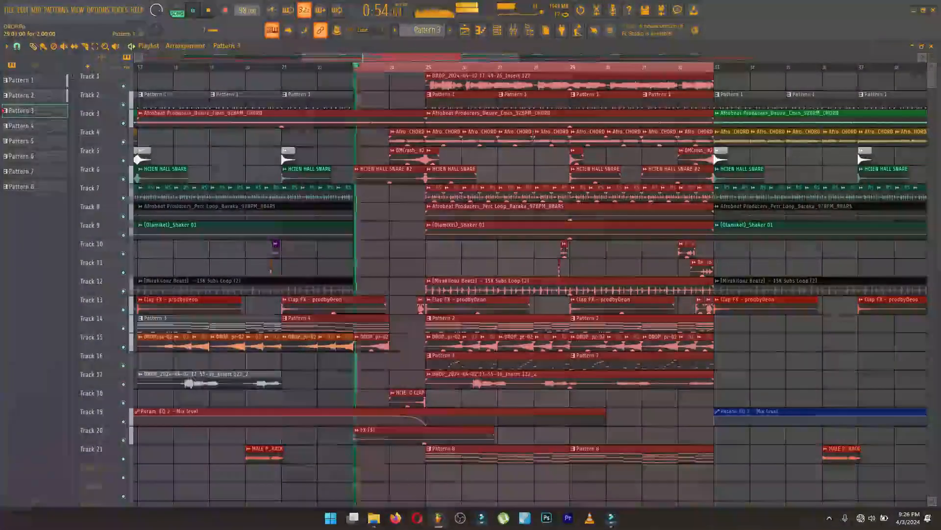
Stop the song and inspect the Param. EQ 2 - Mix level automation clip on Track 19 in its automation editor
{"action": "key", "text": "space"}
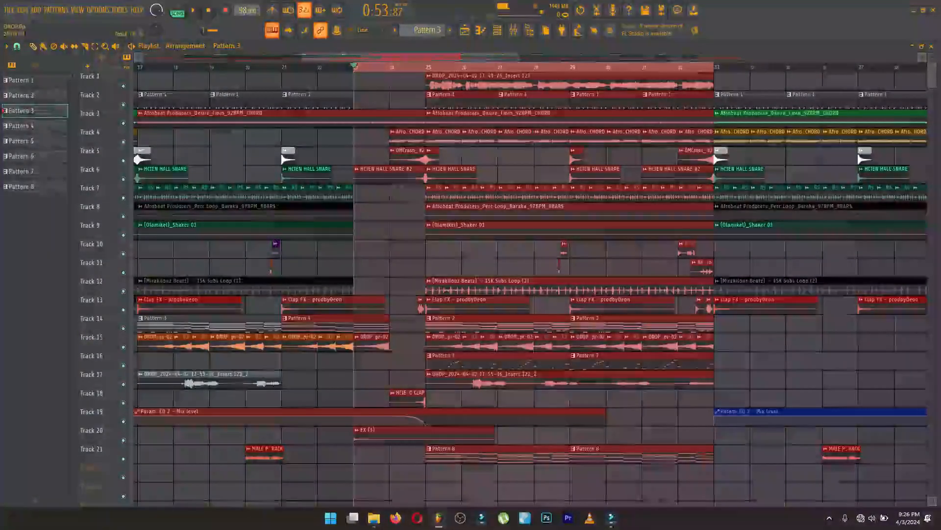
{"action": "double_click", "coordinate": [422, 411]}
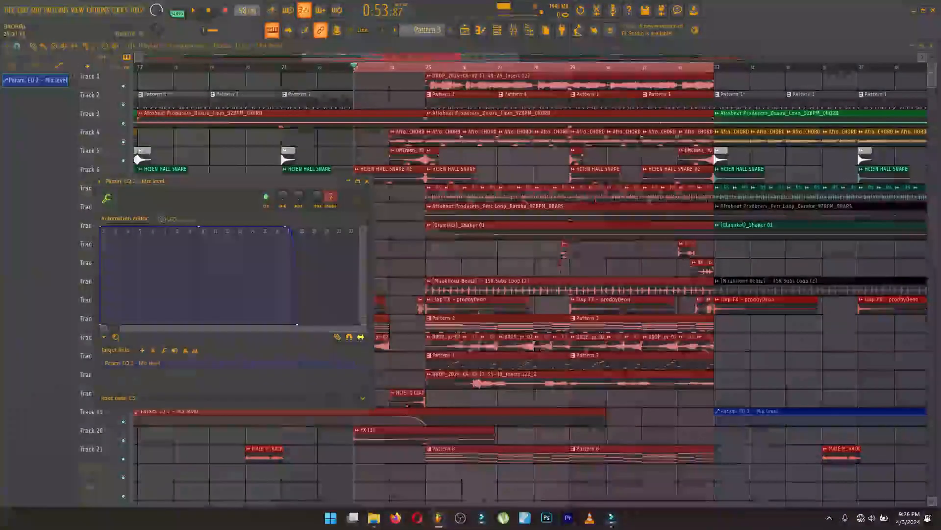
{"action": "key", "text": "Escape"}
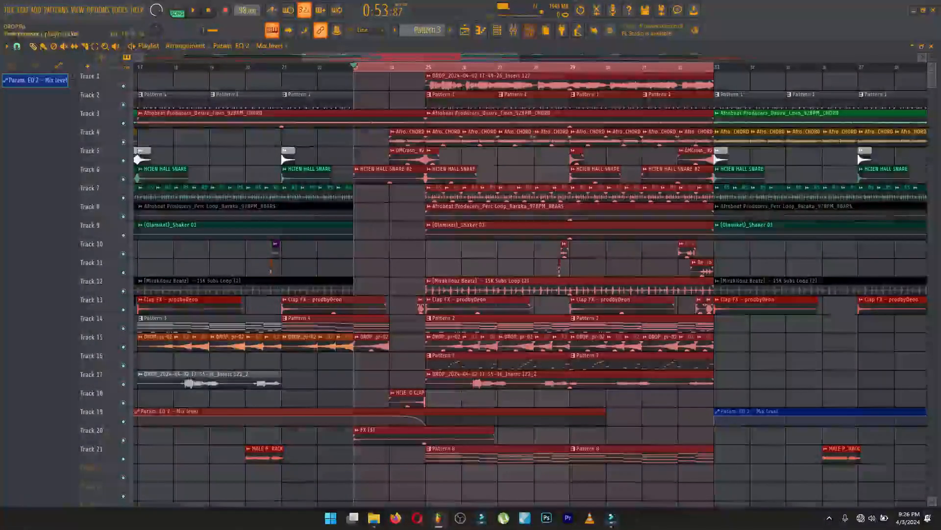
Demonstrate the mix level of the last Fruity parametric EQ 2 on mixer insert 1 by lowering and raising it
{"action": "left_click", "coordinate": [513, 30]}
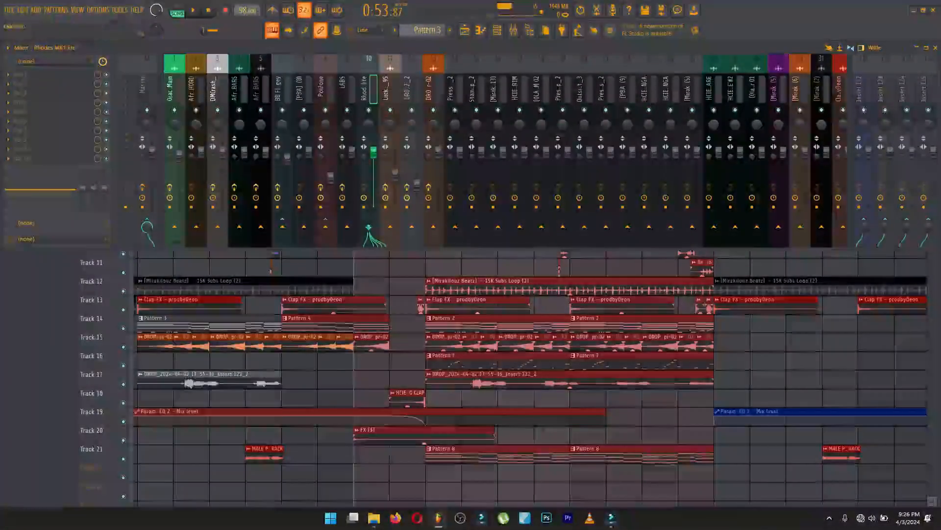
{"action": "left_click", "coordinate": [170, 90]}
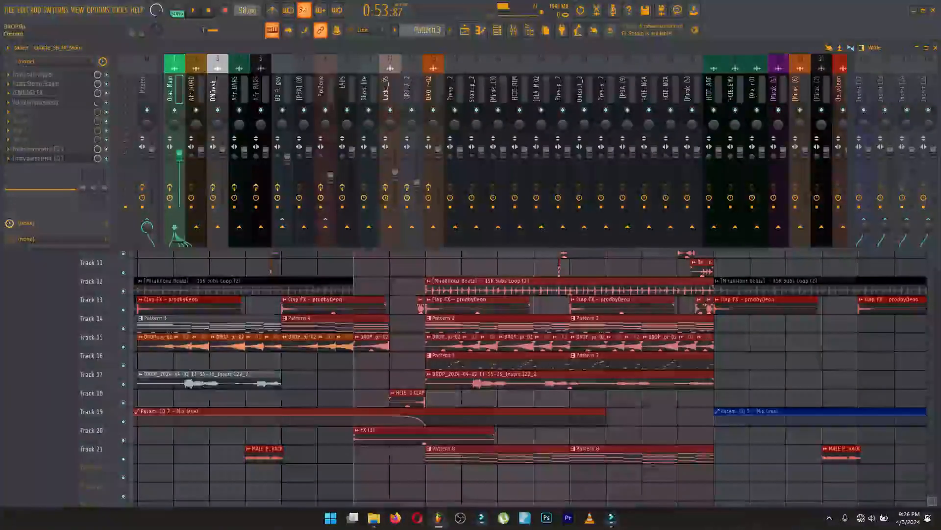
{"action": "left_click_drag", "start_coordinate": [98, 158], "coordinate": [97, 210]}
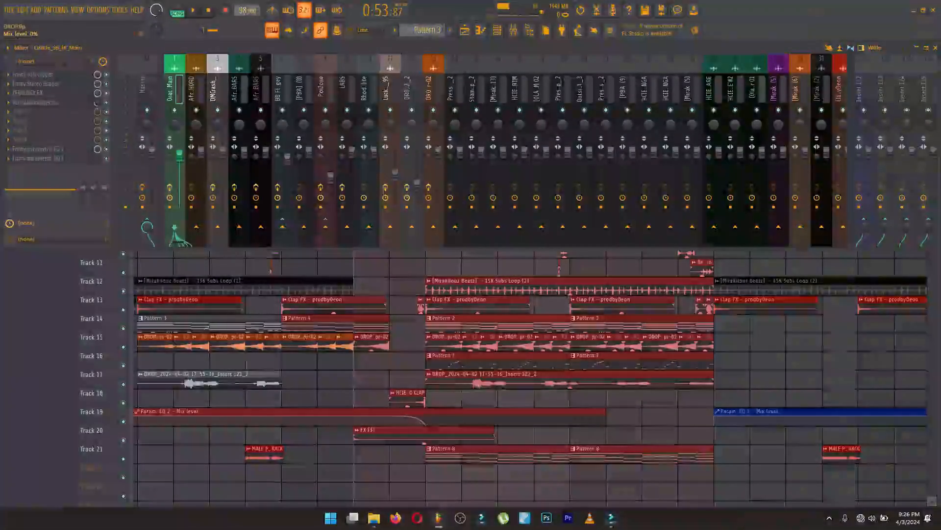
{"action": "left_click_drag", "start_coordinate": [98, 158], "coordinate": [98, 118]}
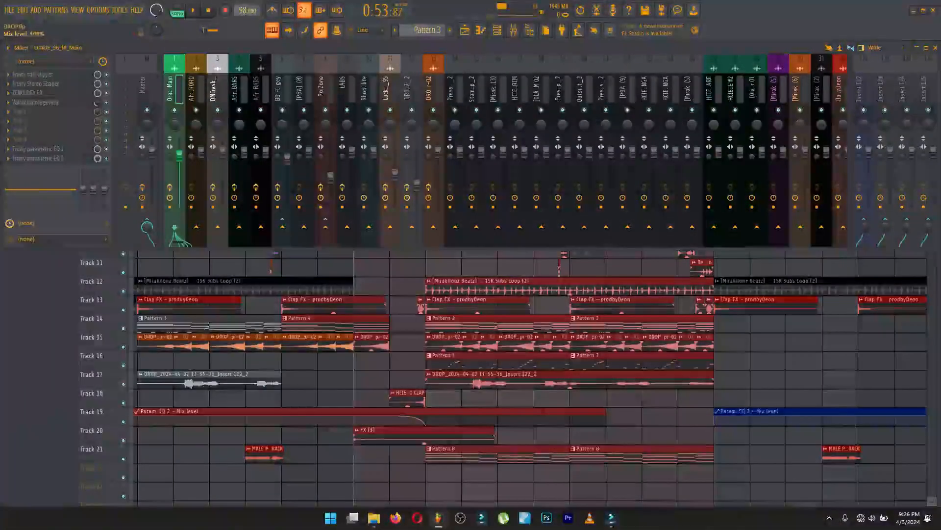
{"action": "left_click_drag", "start_coordinate": [97, 158], "coordinate": [98, 196]}
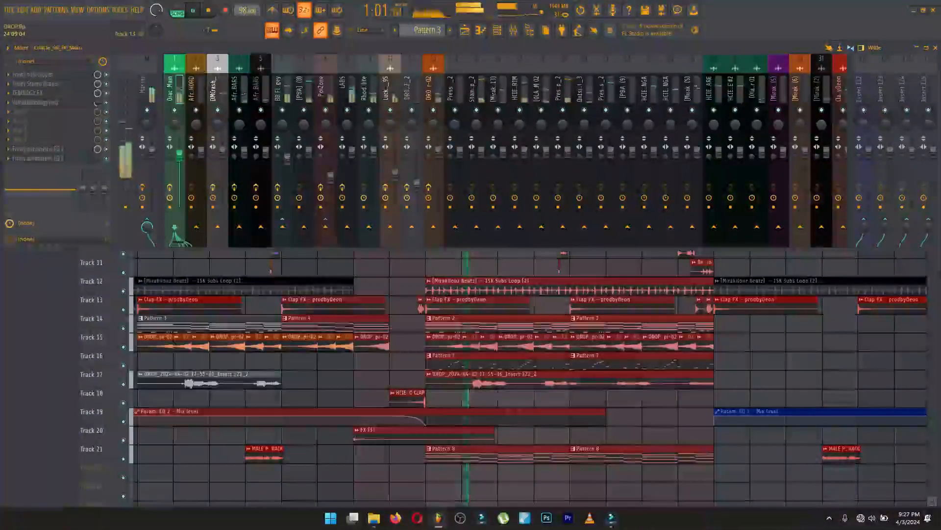
Show the mixer insert of Track 1's DROP recording and inspect its Auto-Tune Evo pitch correction settings
{"action": "left_click", "coordinate": [408, 305]}
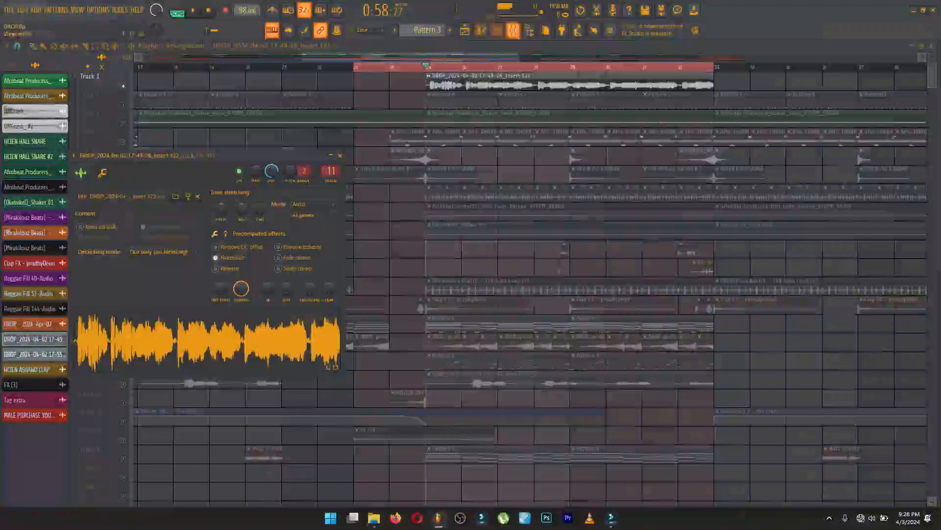
{"action": "left_click", "coordinate": [513, 31]}
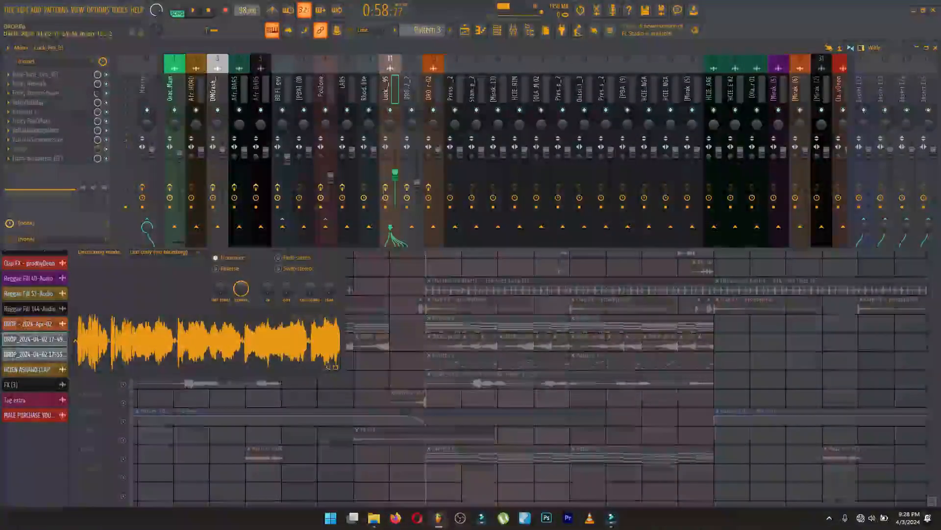
{"action": "left_click", "coordinate": [36, 74]}
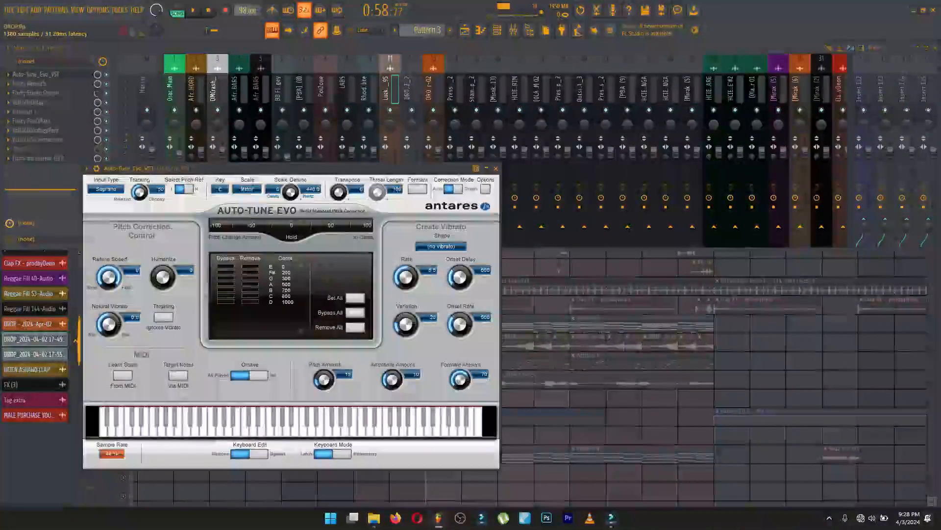
{"action": "left_click", "coordinate": [35, 74]}
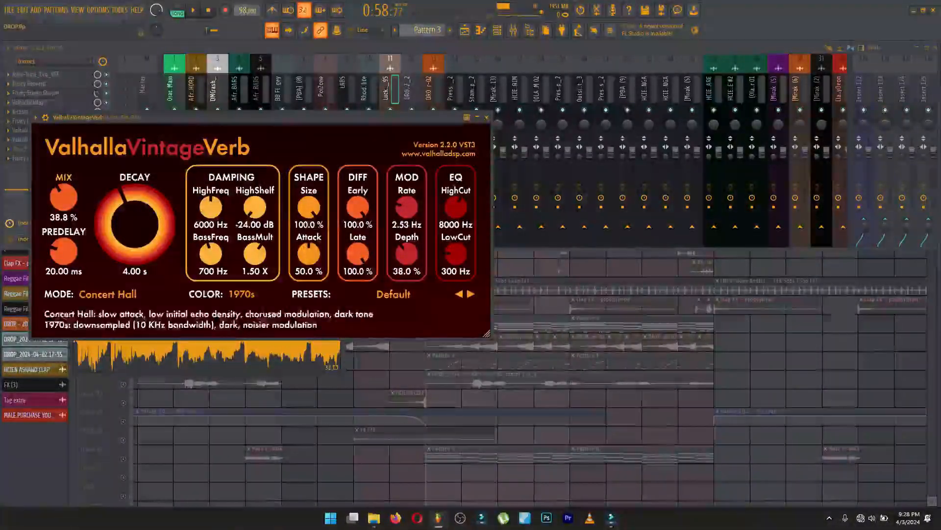
Review the same insert's ValhallaVintageVerb, ValhallaSupermassive and Fruity parametric EQ 2 effects
{"action": "left_click", "coordinate": [486, 117]}
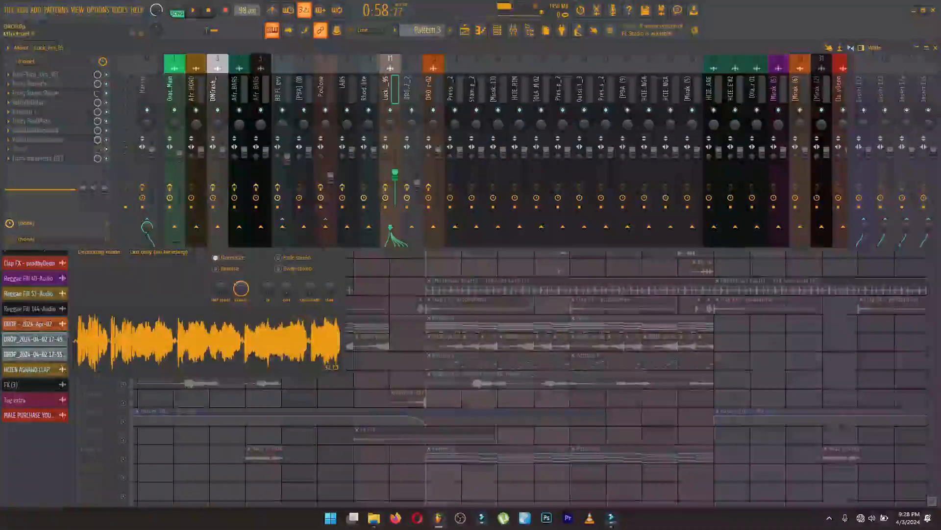
{"action": "left_click", "coordinate": [38, 139]}
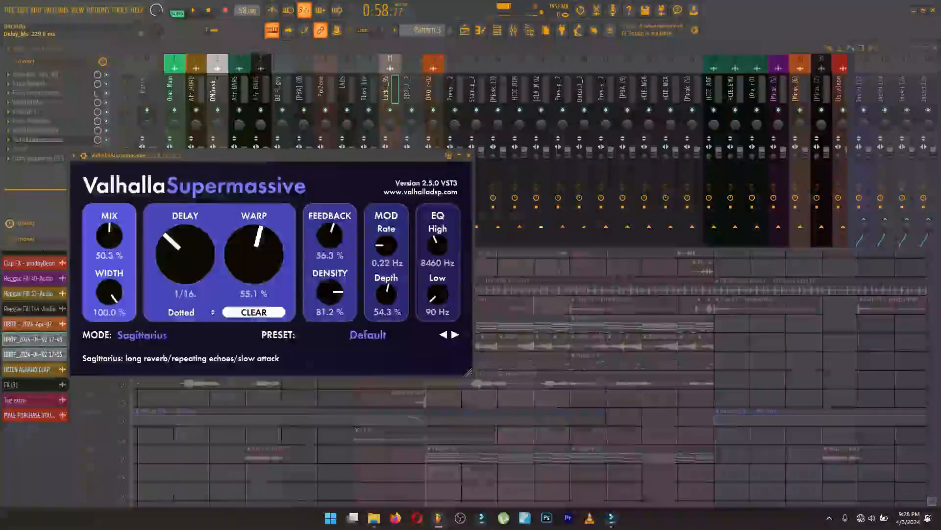
{"action": "left_click", "coordinate": [469, 155]}
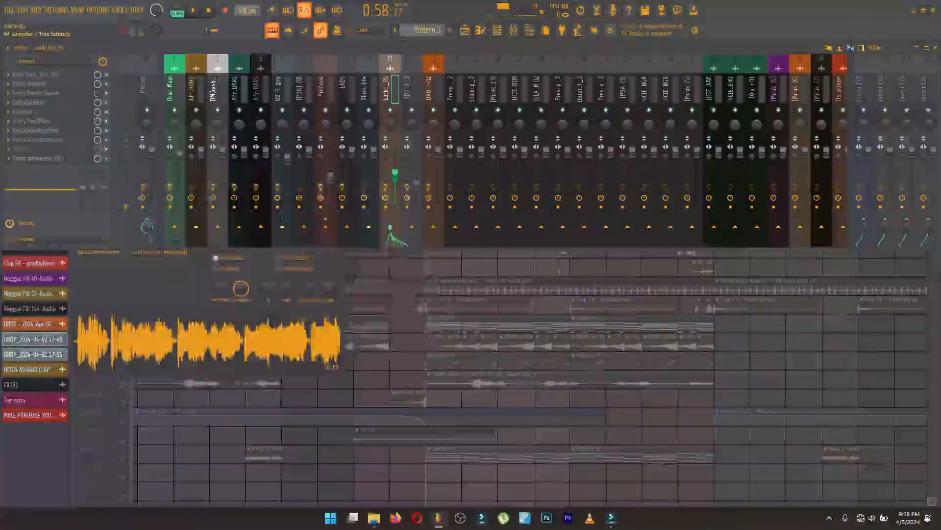
{"action": "left_click", "coordinate": [20, 159]}
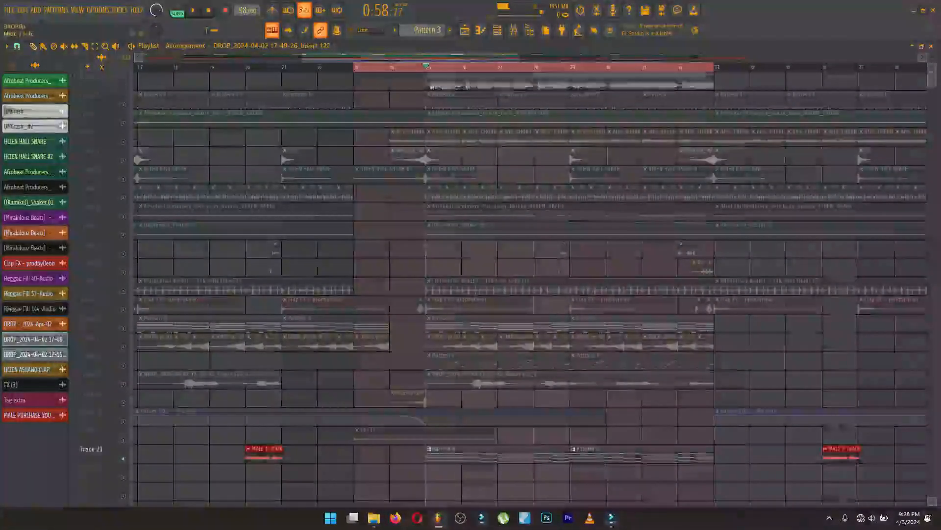
Play the soloed Track 21 and show its Pattern 8 in the channel rack
{"action": "key", "text": "space"}
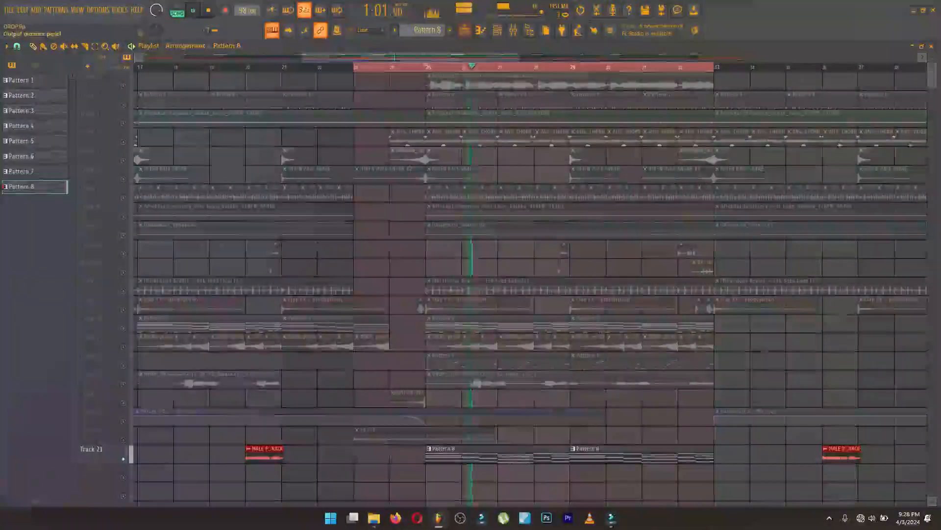
{"action": "key", "text": "F6"}
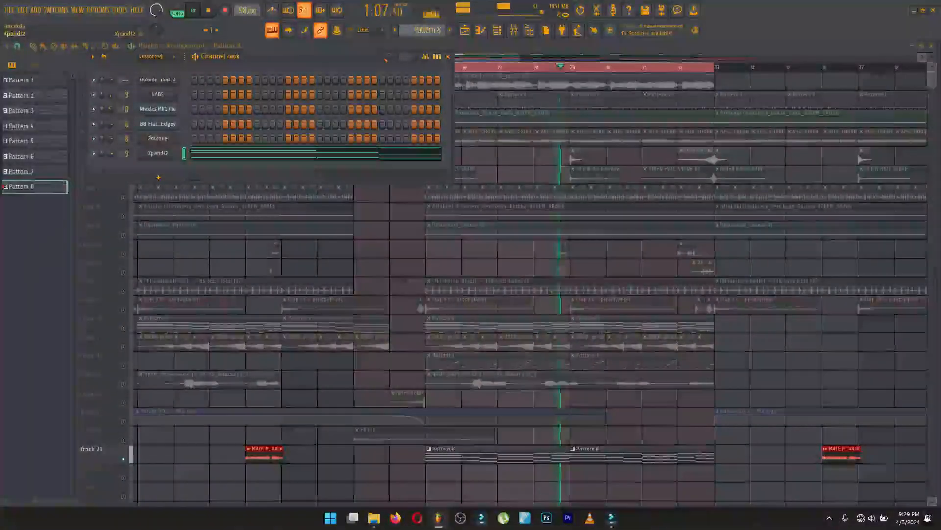
{"action": "key", "text": "space"}
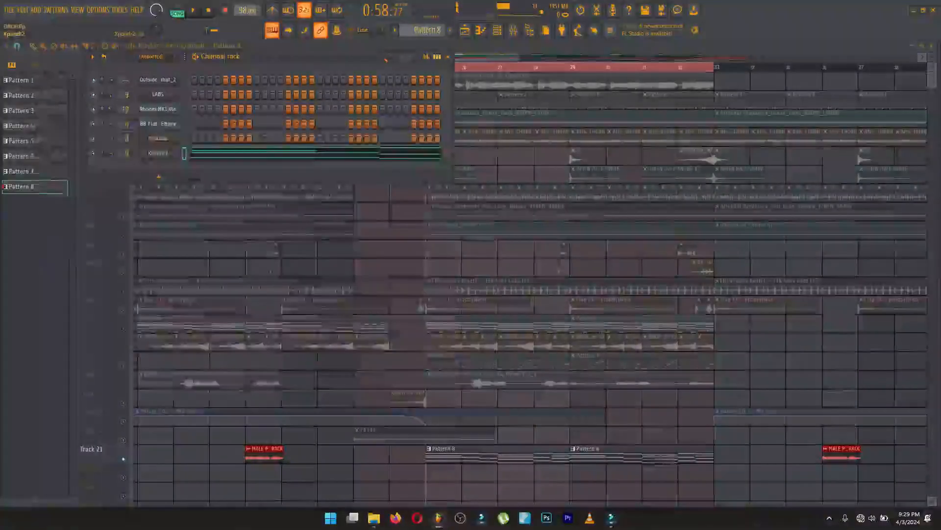
Inspect the Xpand!2 instrument of Pattern 8 and its chord notes in the piano roll, then close the channel rack
{"action": "left_click", "coordinate": [158, 153]}
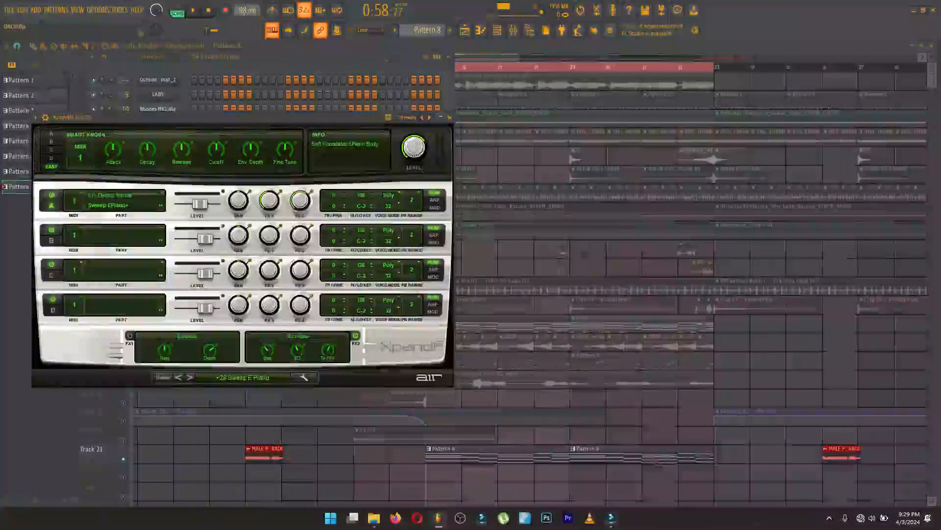
{"action": "left_click", "coordinate": [450, 118]}
{"action": "left_click", "coordinate": [238, 154]}
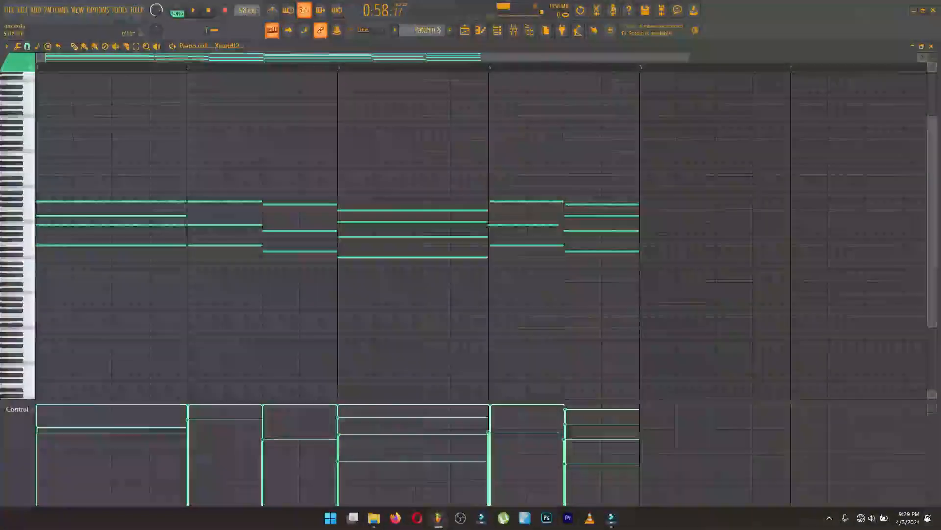
{"action": "left_click_drag", "start_coordinate": [689, 58], "coordinate": [643, 57]}
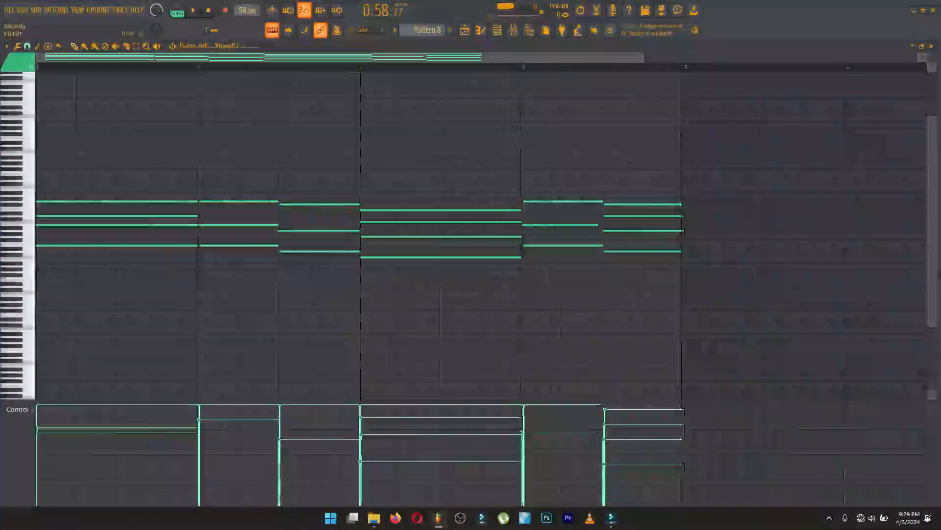
{"action": "left_click", "coordinate": [932, 45]}
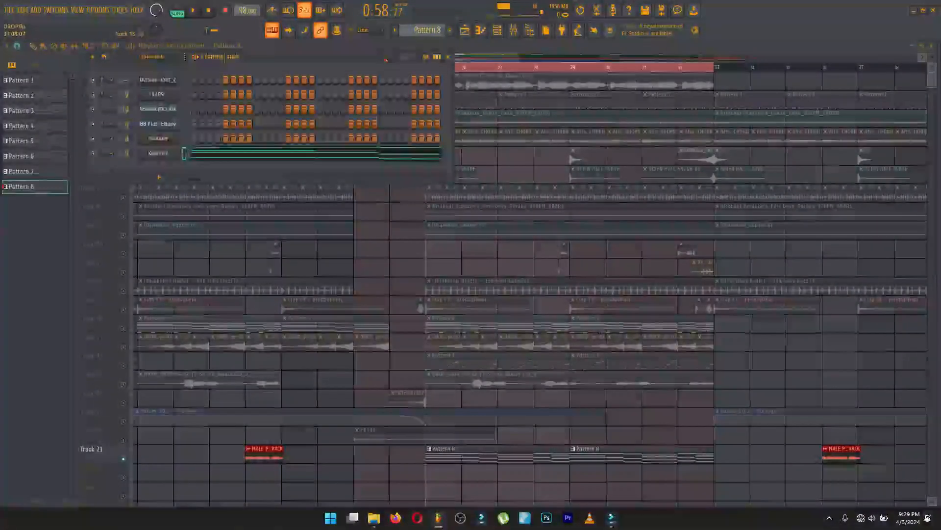
{"action": "left_click", "coordinate": [448, 57]}
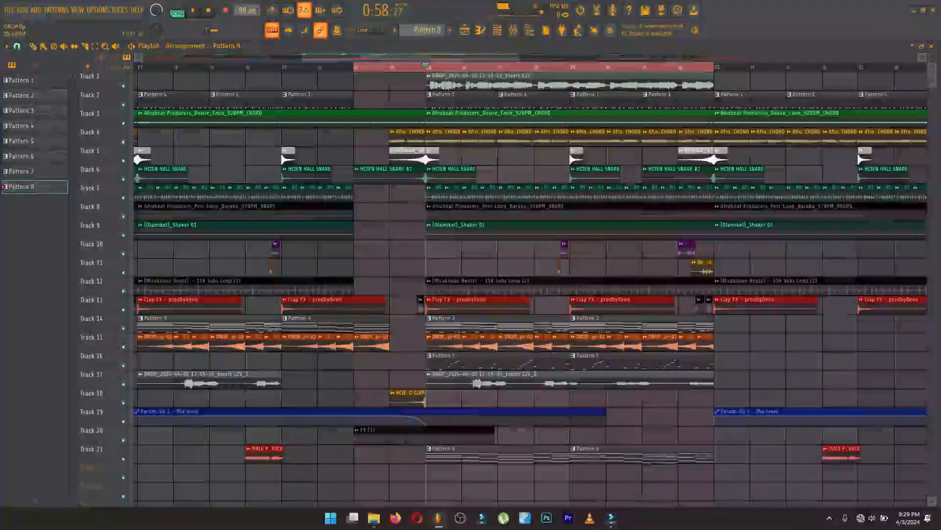
Clear the playlist's time selection and display the full arrangement
{"action": "key", "text": "ctrl+d"}
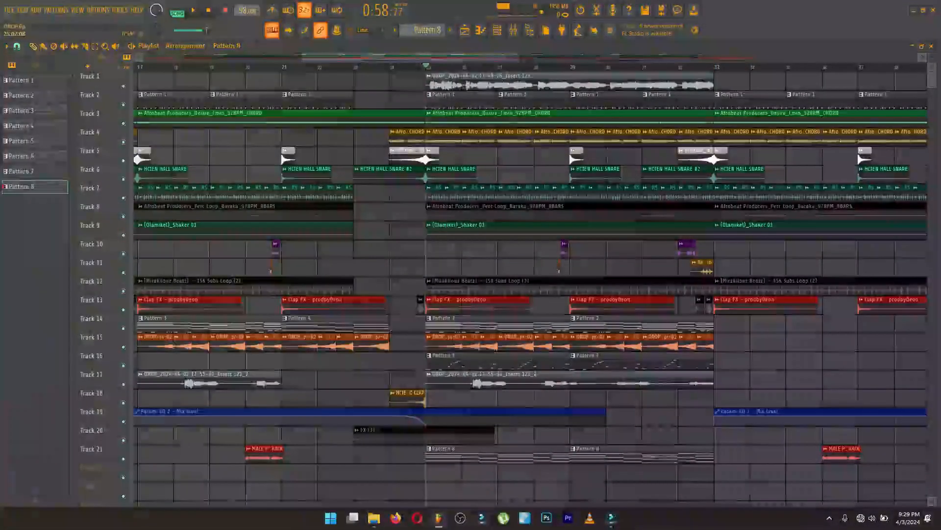
{"action": "left_click_drag", "start_coordinate": [518, 57], "coordinate": [752, 58]}
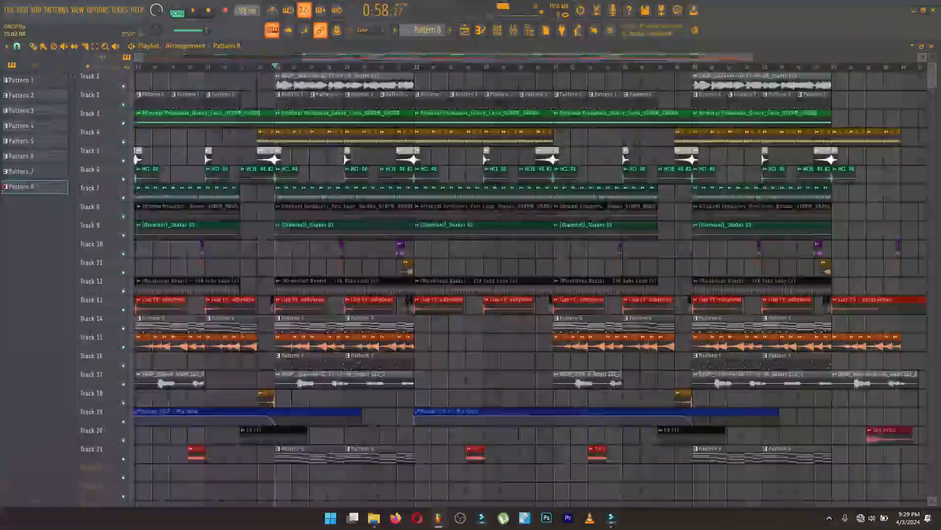
{"action": "left_click_drag", "start_coordinate": [302, 57], "coordinate": [141, 57]}
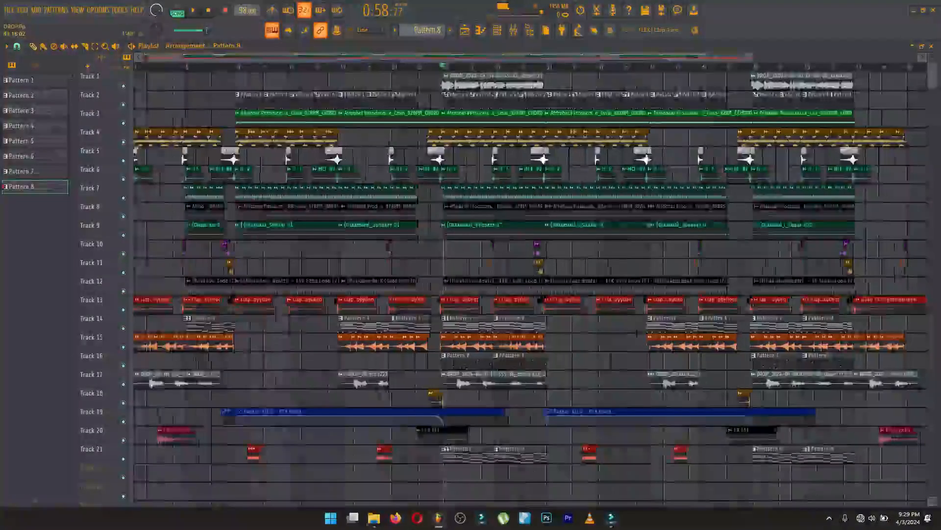
Reset the song position to the start and look over the complete arrangement from Track 1 to Track 21
{"action": "scroll", "coordinate": [469, 265], "scroll_direction": "right", "scroll_amount": 5}
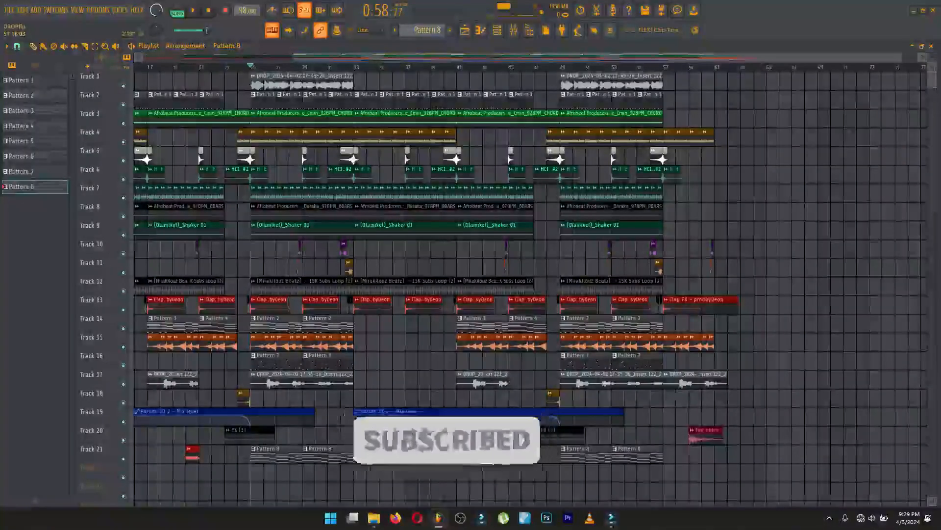
{"action": "scroll", "coordinate": [469, 264], "scroll_direction": "left", "scroll_amount": 5}
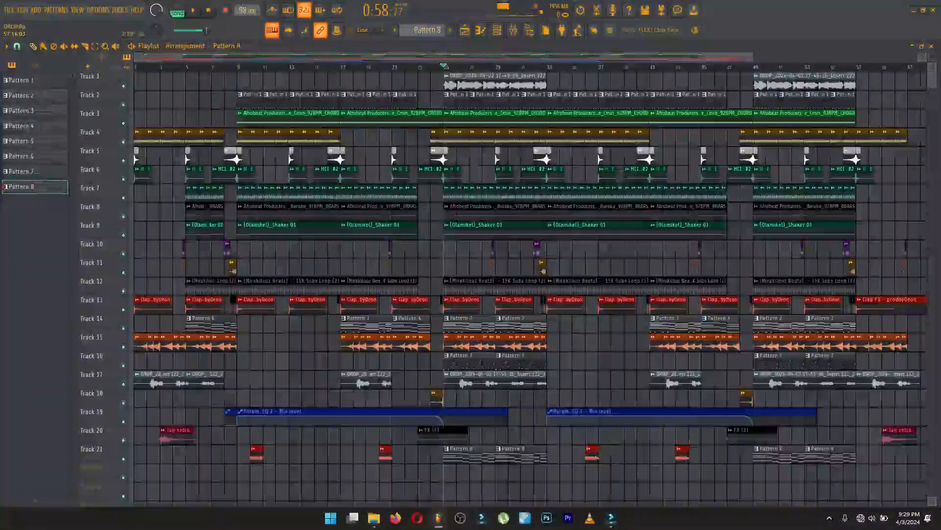
{"action": "scroll", "coordinate": [868, 274], "scroll_direction": "down", "scroll_amount": 1}
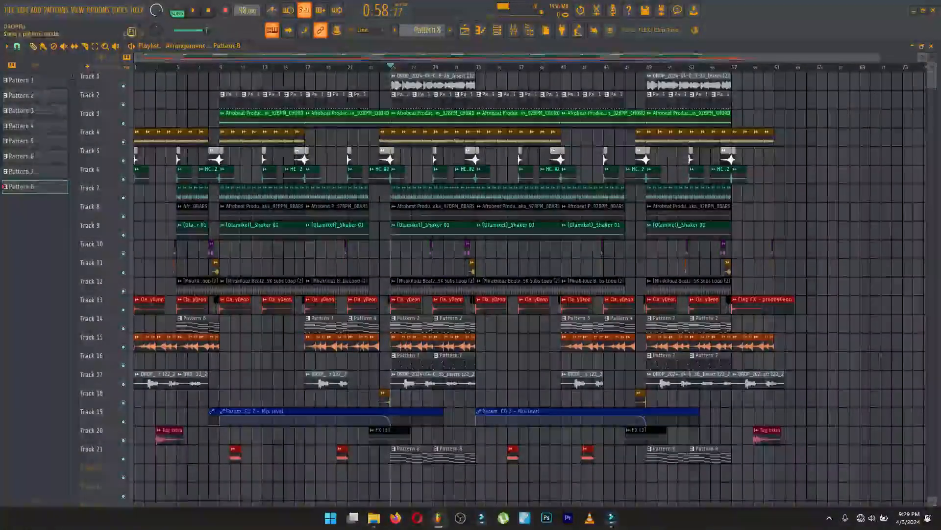
{"action": "left_click", "coordinate": [208, 10]}
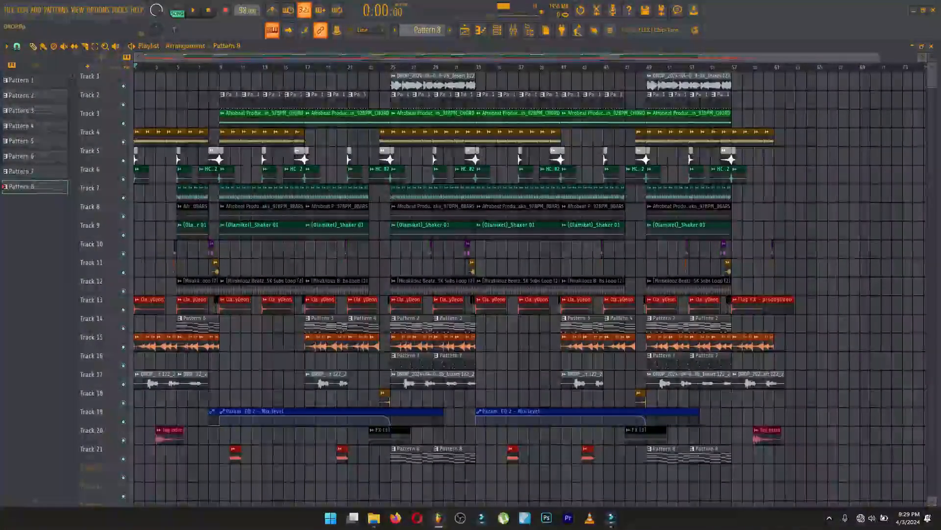
{"action": "left_click_drag", "start_coordinate": [932, 57], "coordinate": [932, 61]}
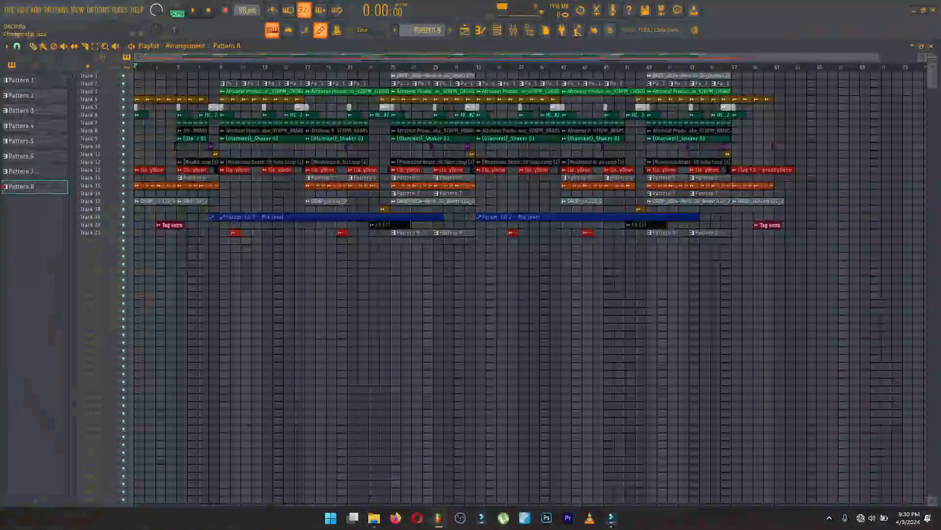
{"action": "left_click_drag", "start_coordinate": [932, 60], "coordinate": [933, 57]}
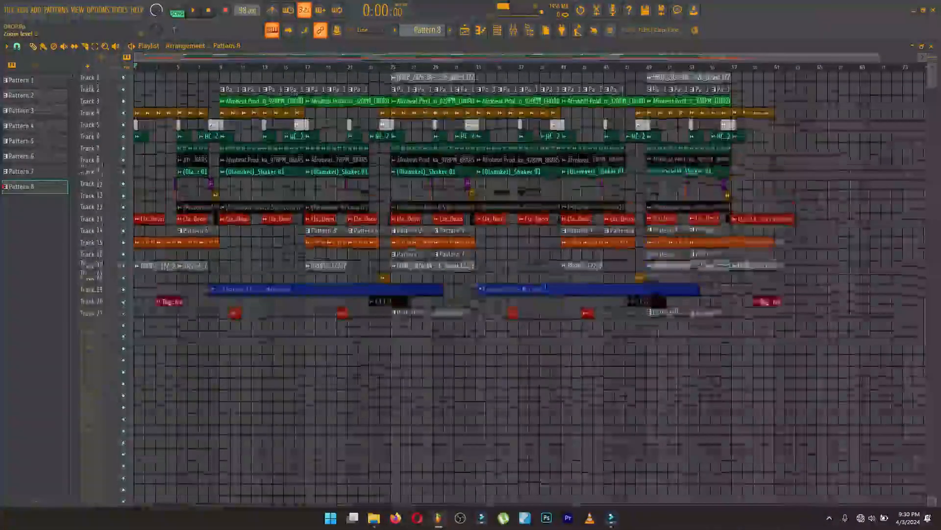